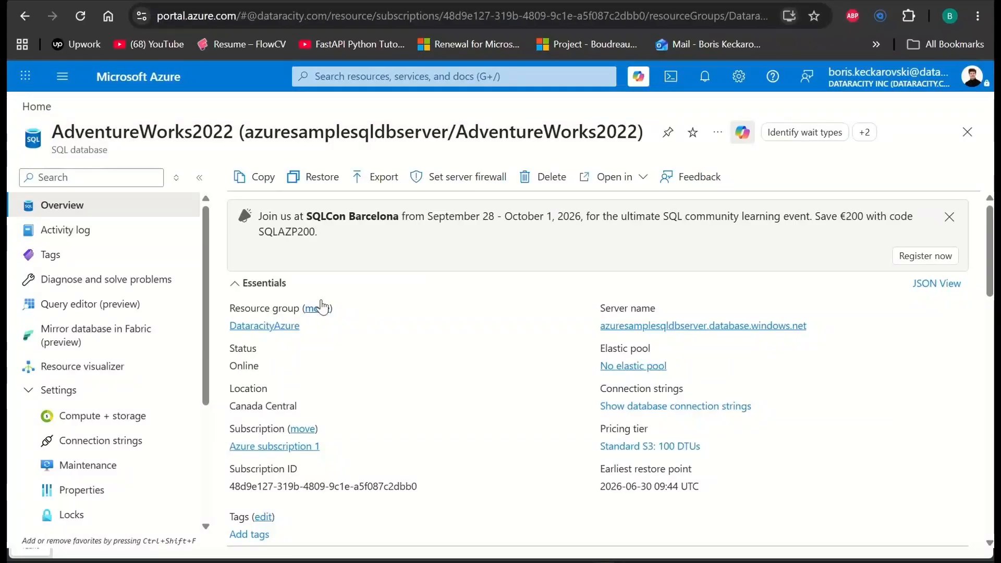
- Examine the AdventureWorks2022 database's pricing tier, compute and storage settings, and estimated monthly cost, and return to its overview
{"action": "scroll", "coordinate": [417, 291], "scroll_direction": "down", "scroll_amount": 1}
{"action": "scroll", "coordinate": [420, 290], "scroll_direction": "up", "scroll_amount": 1}
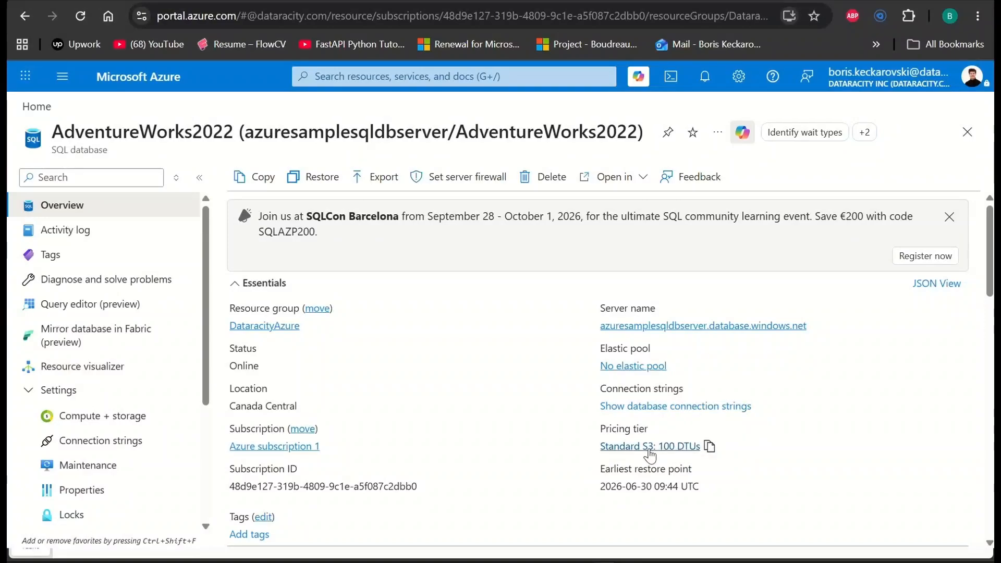
{"action": "left_click", "coordinate": [650, 448]}
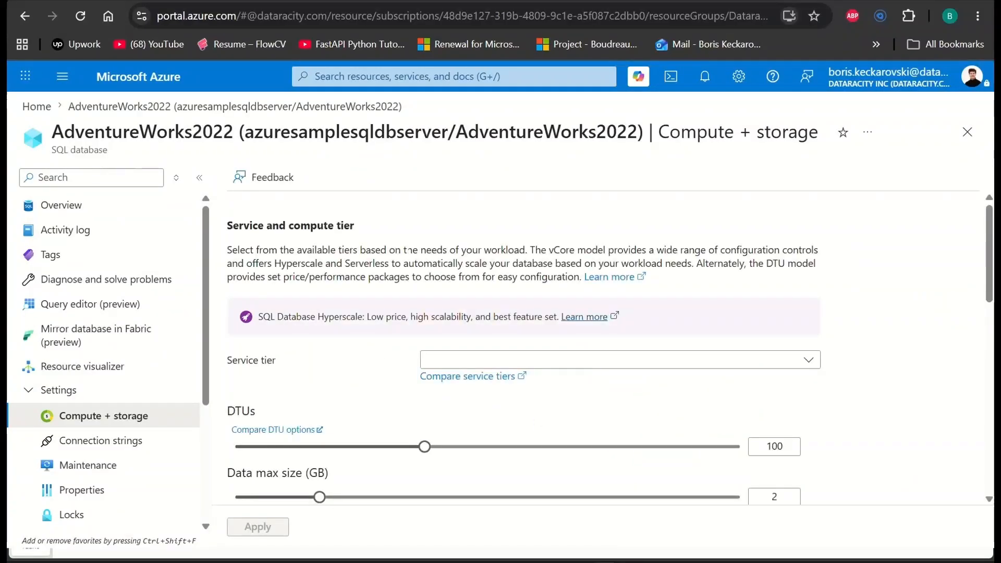
{"action": "scroll", "coordinate": [360, 241], "scroll_direction": "down", "scroll_amount": 3}
{"action": "scroll", "coordinate": [448, 304], "scroll_direction": "down", "scroll_amount": 2}
{"action": "scroll", "coordinate": [339, 261], "scroll_direction": "up", "scroll_amount": 2}
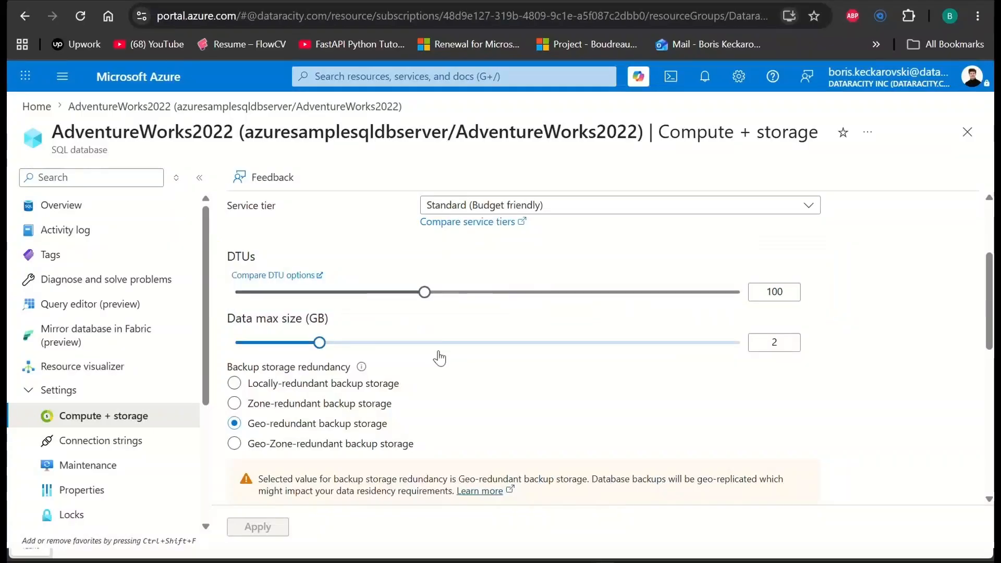
{"action": "scroll", "coordinate": [447, 353], "scroll_direction": "down", "scroll_amount": 1}
{"action": "scroll", "coordinate": [424, 353], "scroll_direction": "down", "scroll_amount": 7}
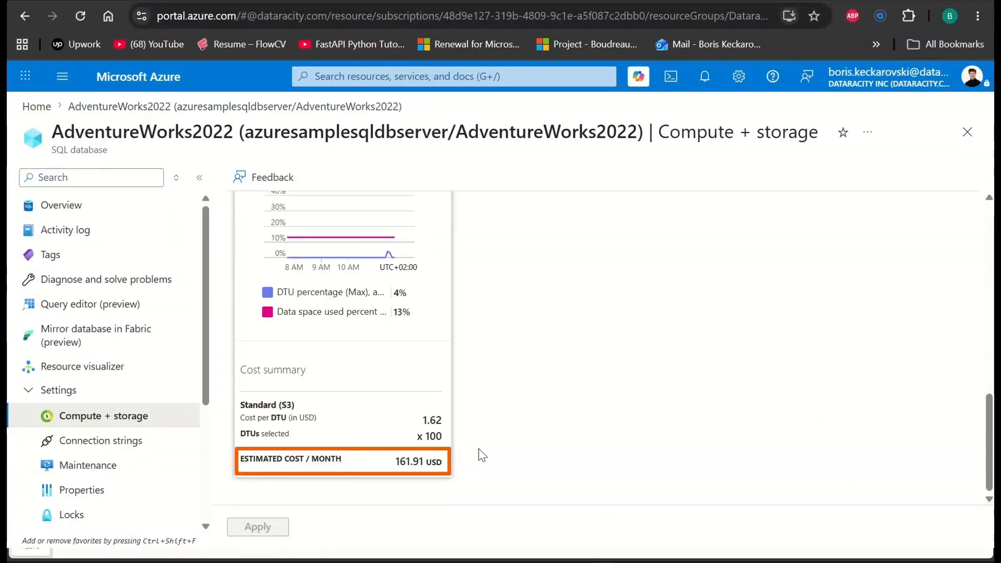
{"action": "scroll", "coordinate": [490, 292], "scroll_direction": "up", "scroll_amount": 10}
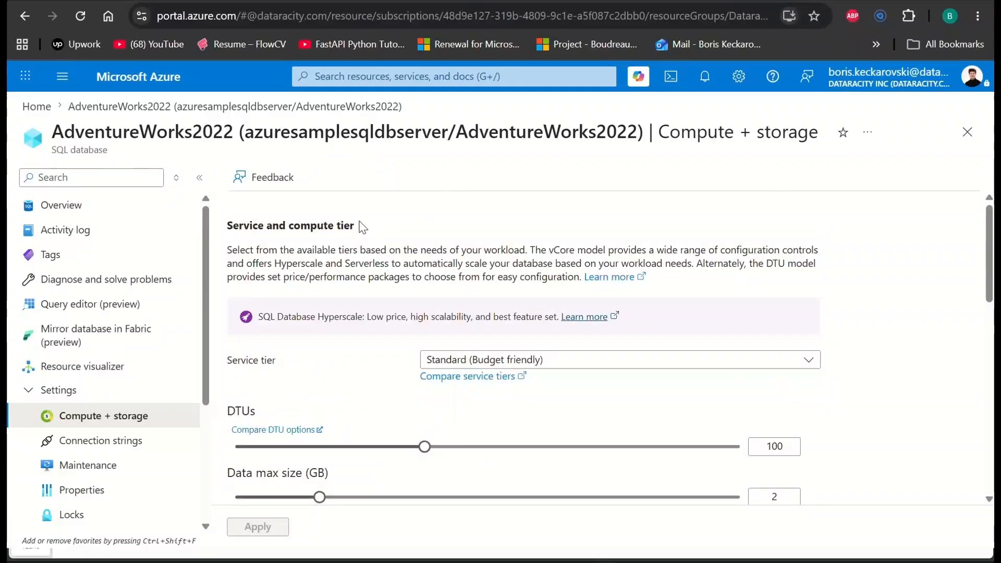
{"action": "left_click", "coordinate": [89, 206]}
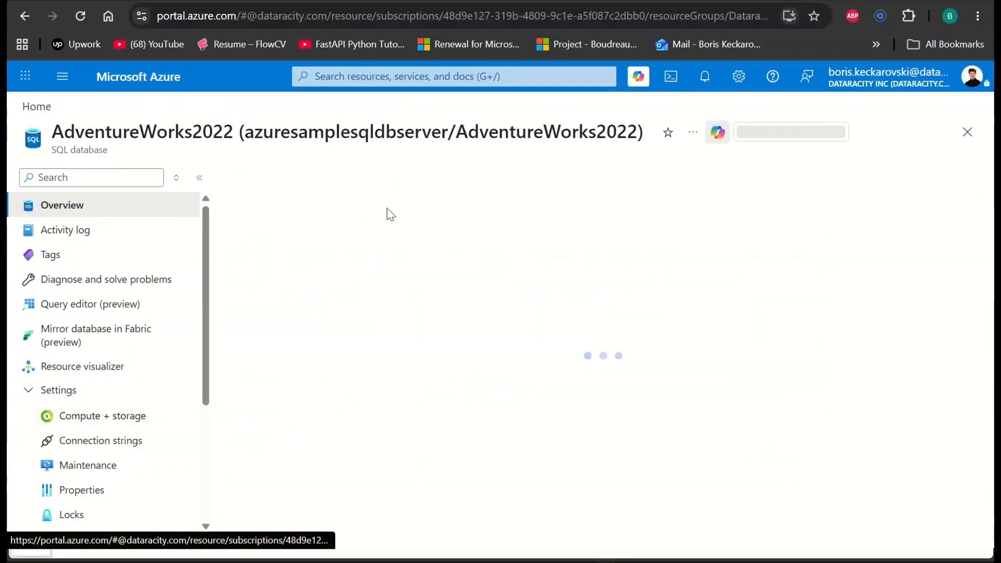
{"action": "scroll", "coordinate": [474, 220], "scroll_direction": "down", "scroll_amount": 1}
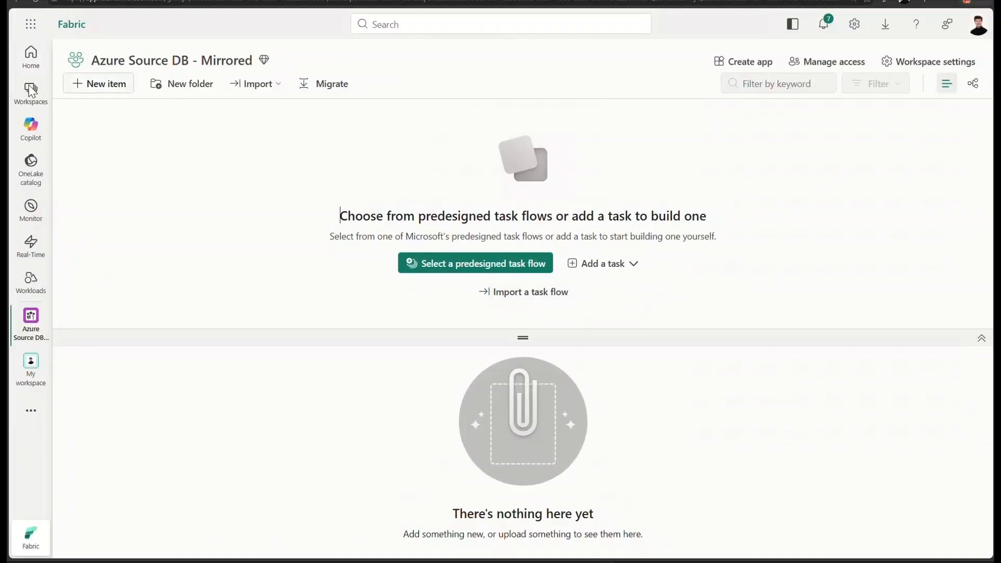
- In Fabric, add a Mirrored Azure SQL Database item to the Azure Source DB - Mirrored workspace and connect it to the Azure SQL database source
{"action": "left_click", "coordinate": [89, 88]}
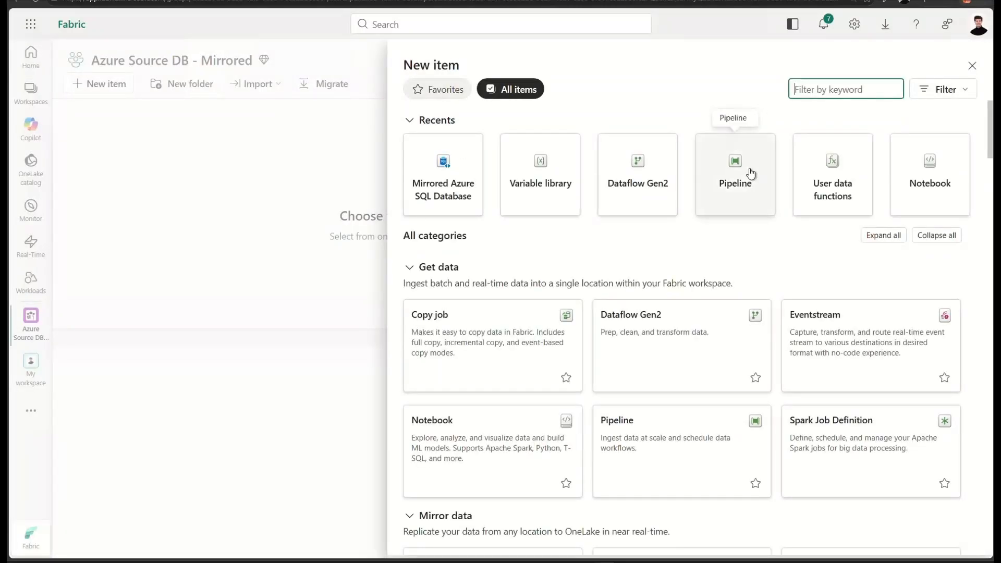
{"action": "type", "text": "Mirrored Azure"}
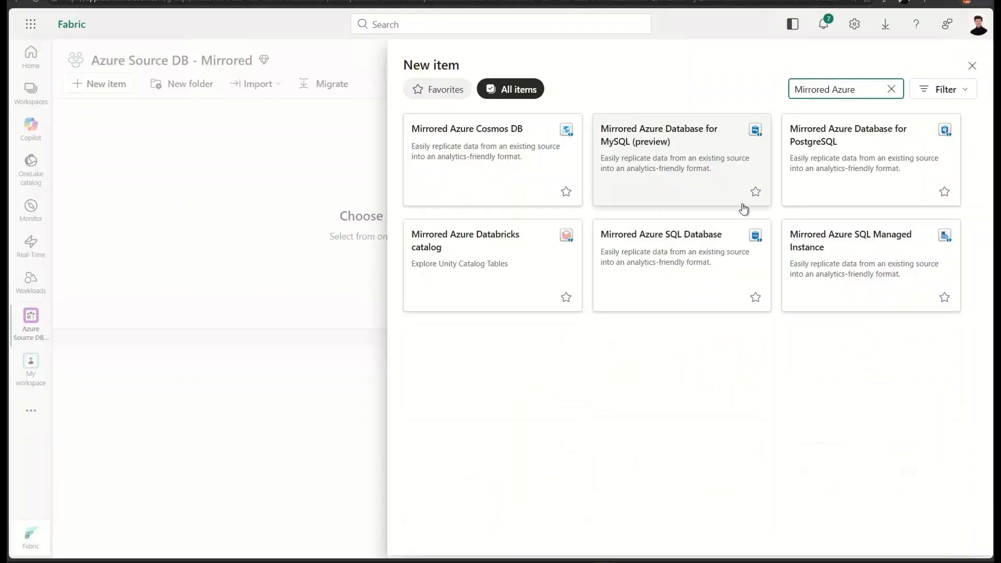
{"action": "left_click", "coordinate": [670, 259]}
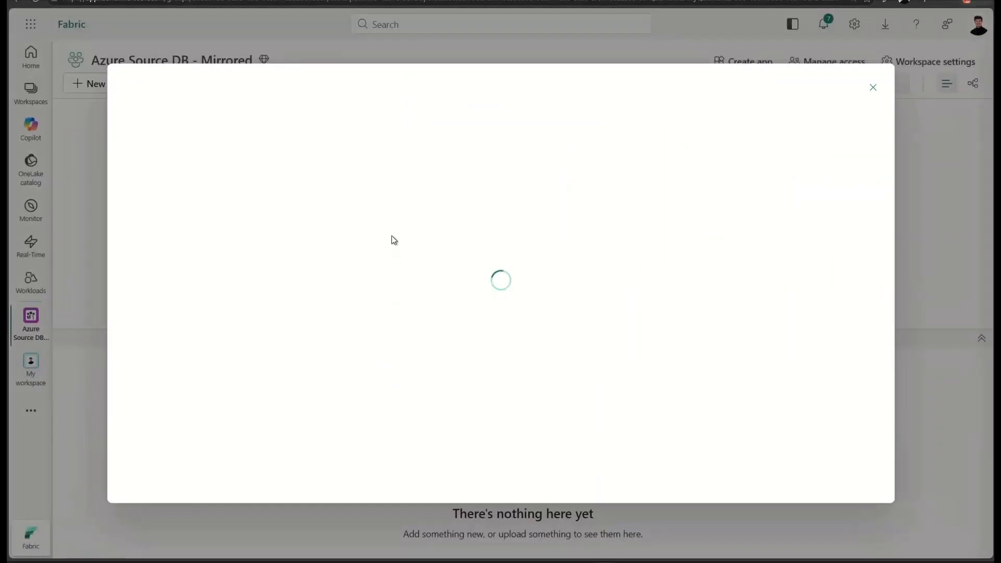
{"action": "left_click", "coordinate": [263, 202]}
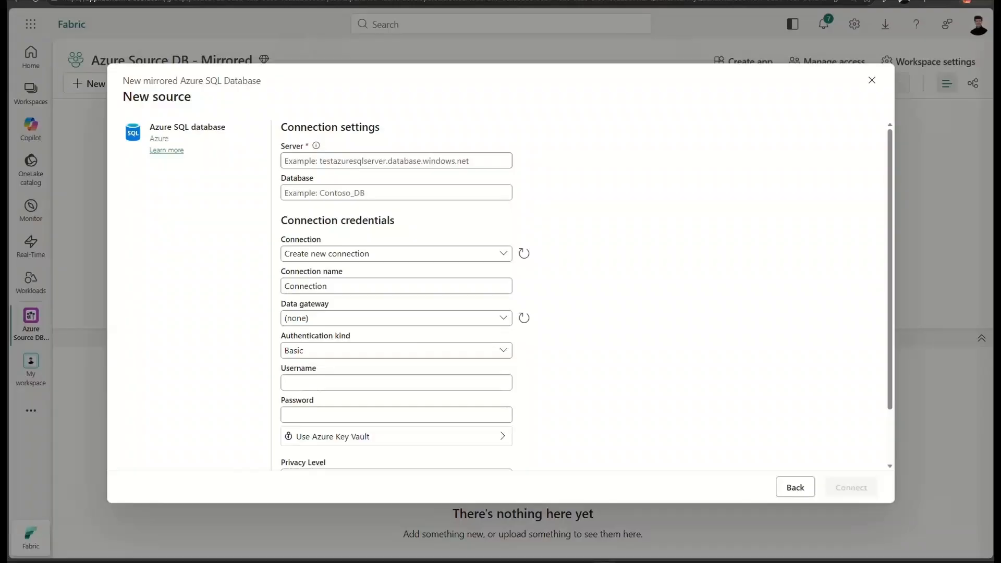
{"action": "left_click", "coordinate": [508, 196]}
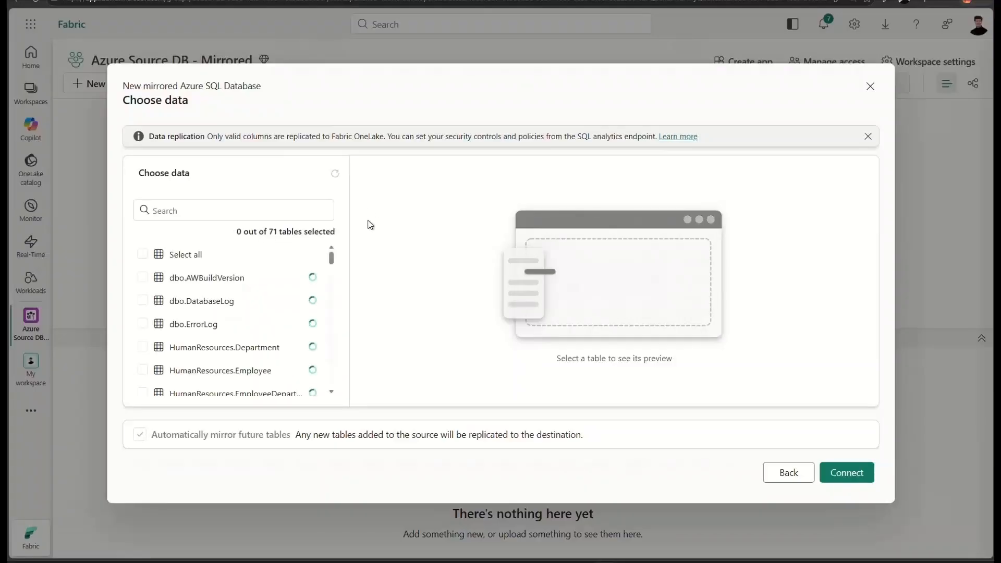
- Widen the table list and select all source tables for mirroring, with automatic mirroring of future tables turned off
{"action": "left_click_drag", "start_coordinate": [349, 216], "coordinate": [448, 217]}
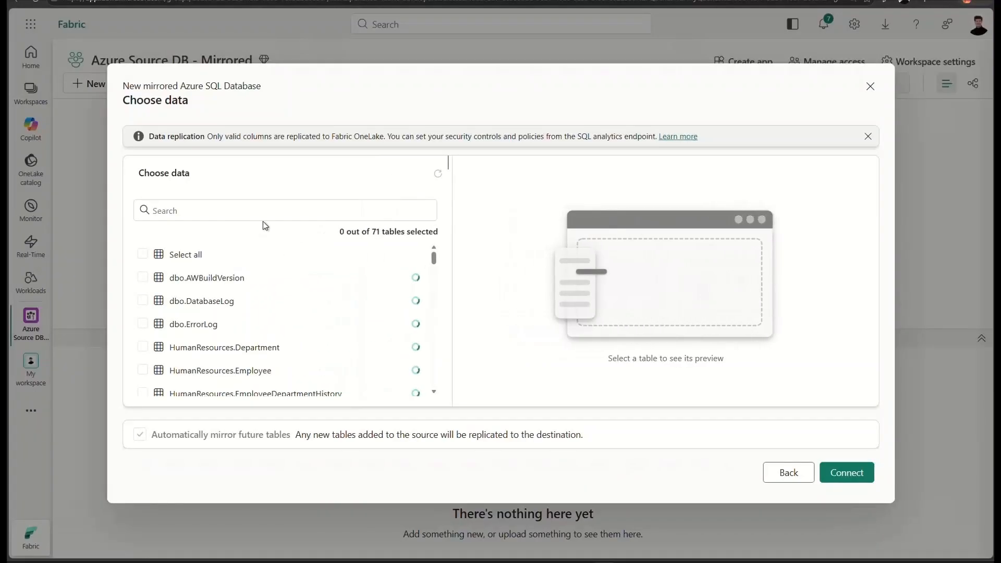
{"action": "left_click", "coordinate": [142, 253]}
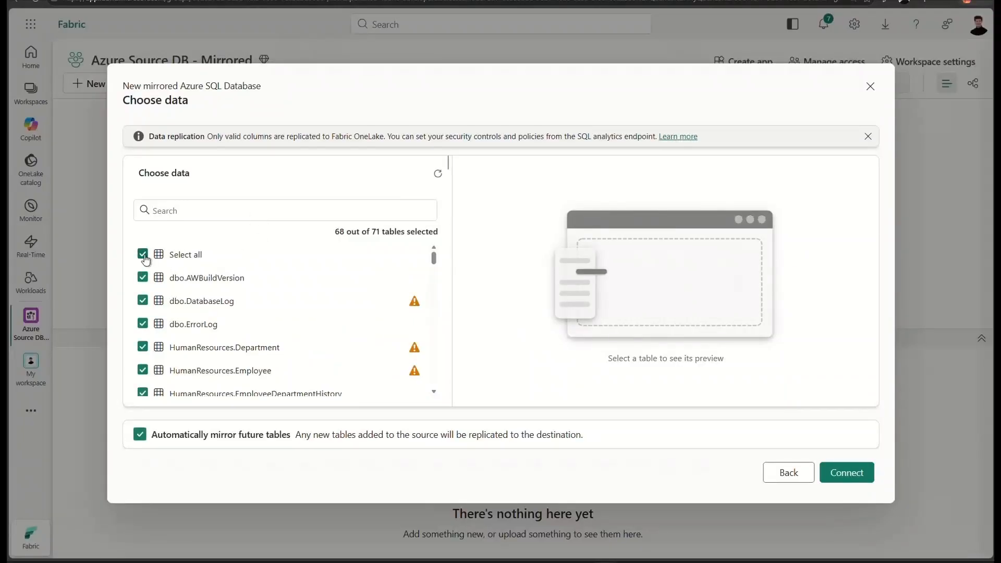
{"action": "left_click", "coordinate": [143, 256]}
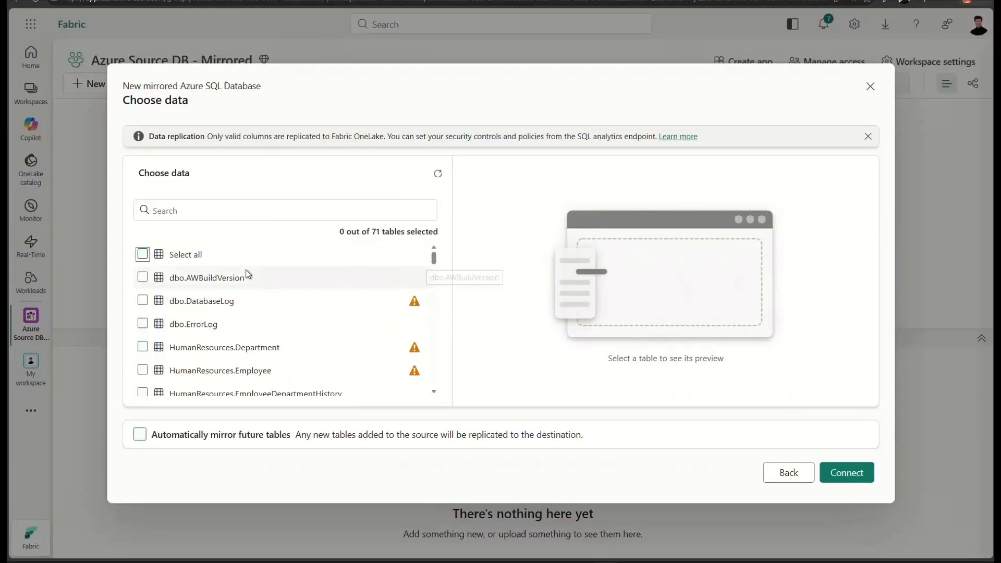
{"action": "left_click", "coordinate": [142, 255]}
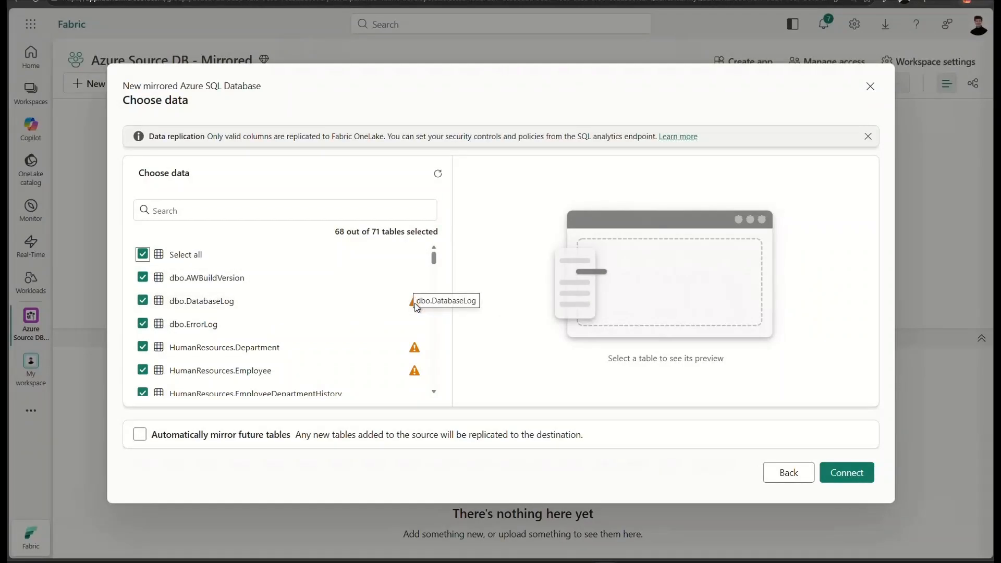
- Examine the warnings and errors flagged on the source tables, such as dbo.DatabaseLog and Person.PersonPhone, for unsupported columns
{"action": "mouse_move", "coordinate": [415, 306]}
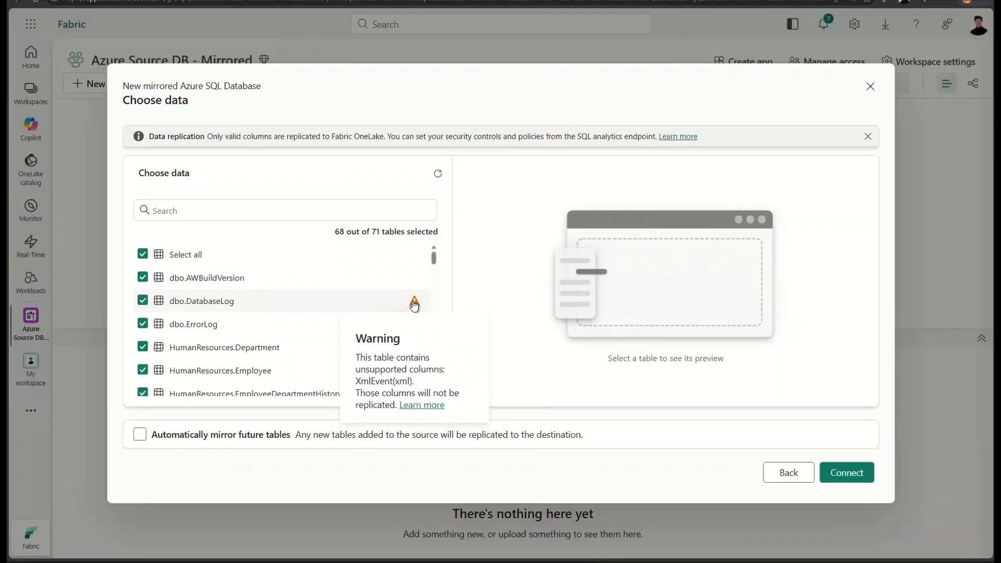
{"action": "scroll", "coordinate": [414, 306], "scroll_direction": "down", "scroll_amount": 3}
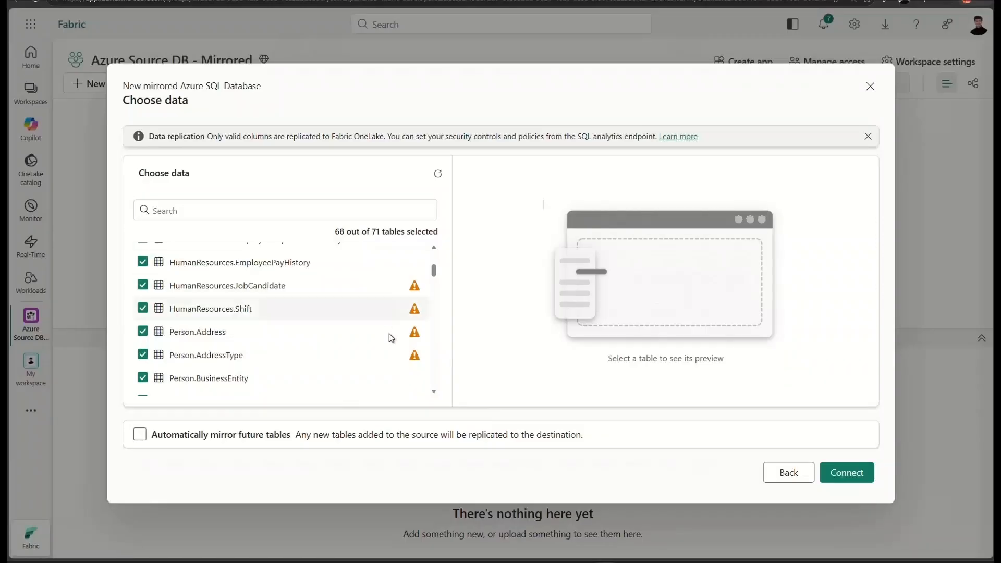
{"action": "scroll", "coordinate": [389, 339], "scroll_direction": "down", "scroll_amount": 6}
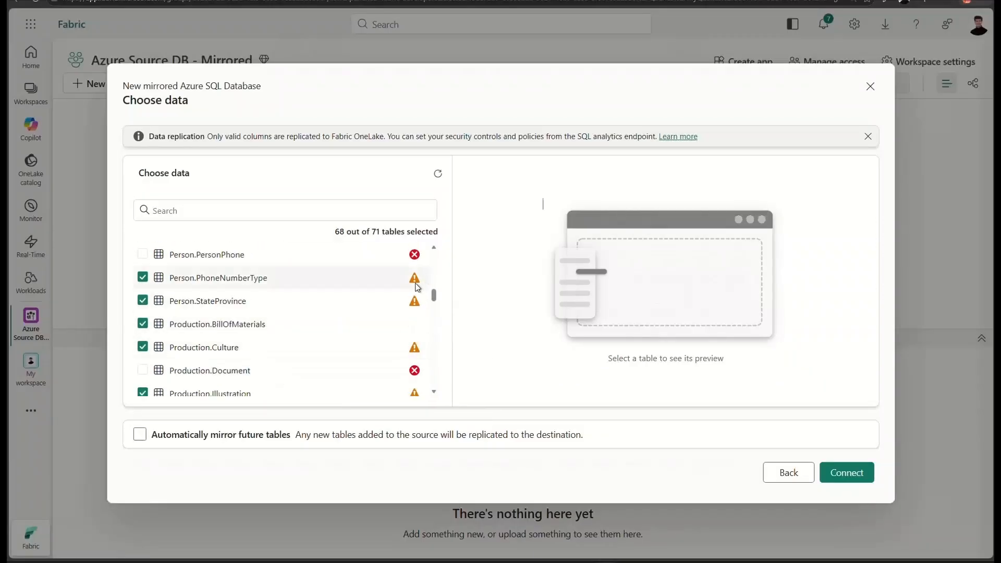
{"action": "scroll", "coordinate": [412, 312], "scroll_direction": "up", "scroll_amount": 1}
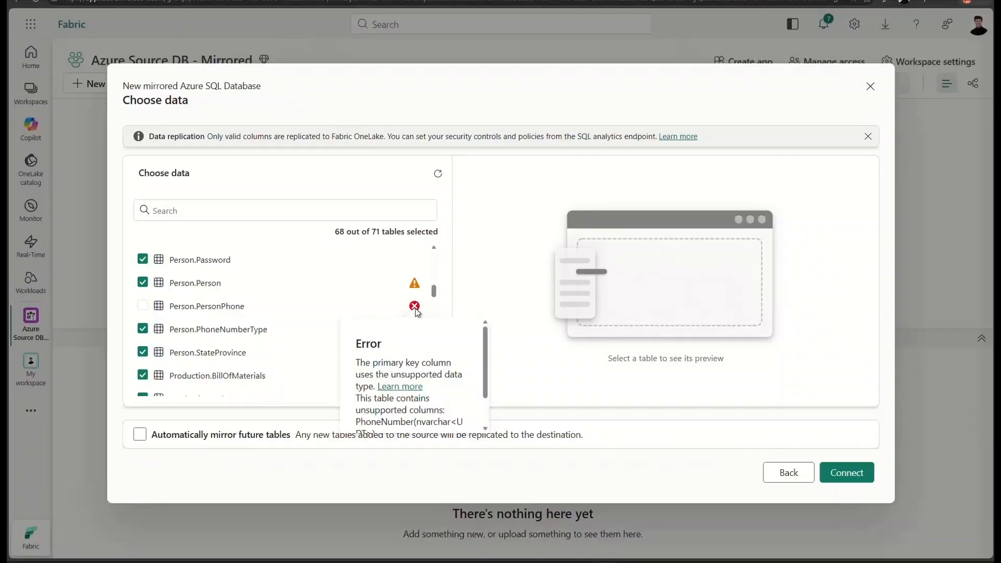
{"action": "scroll", "coordinate": [336, 332], "scroll_direction": "down", "scroll_amount": 2}
{"action": "scroll", "coordinate": [342, 339], "scroll_direction": "down", "scroll_amount": 5}
{"action": "scroll", "coordinate": [352, 337], "scroll_direction": "up", "scroll_amount": 7}
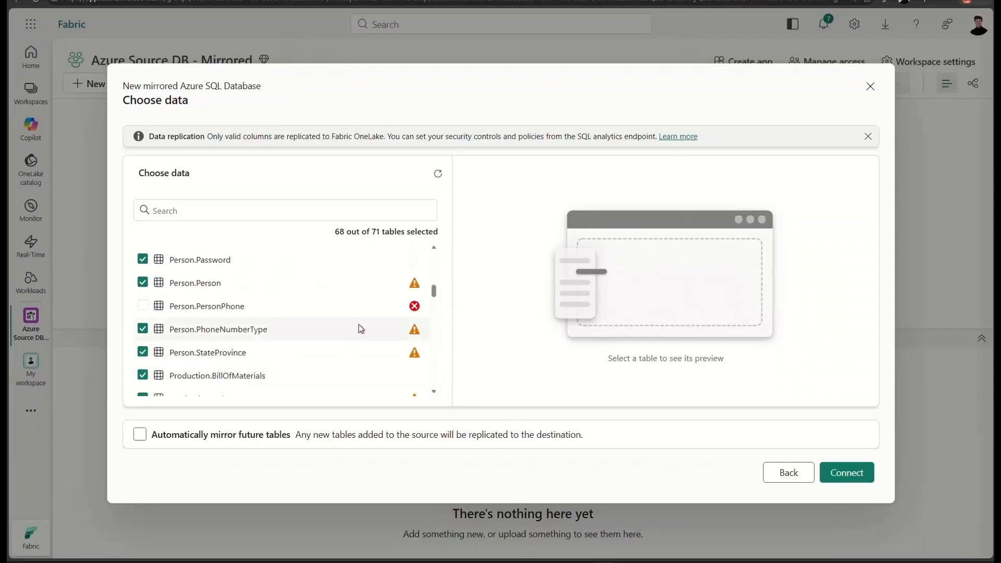
{"action": "scroll", "coordinate": [354, 338], "scroll_direction": "up", "scroll_amount": 4}
{"action": "scroll", "coordinate": [389, 310], "scroll_direction": "up", "scroll_amount": 3}
{"action": "scroll", "coordinate": [375, 316], "scroll_direction": "down", "scroll_amount": 4}
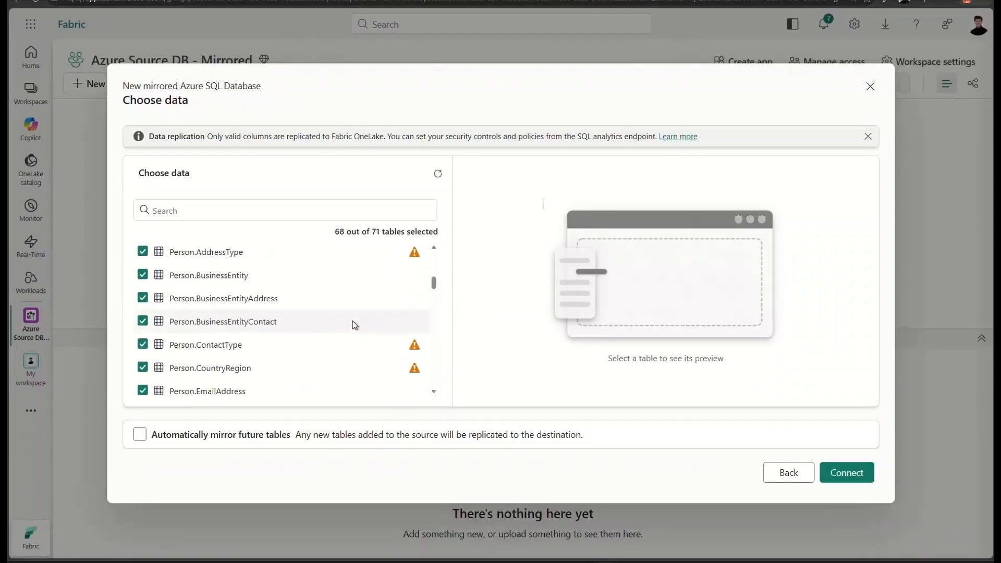
{"action": "scroll", "coordinate": [346, 325], "scroll_direction": "down", "scroll_amount": 5}
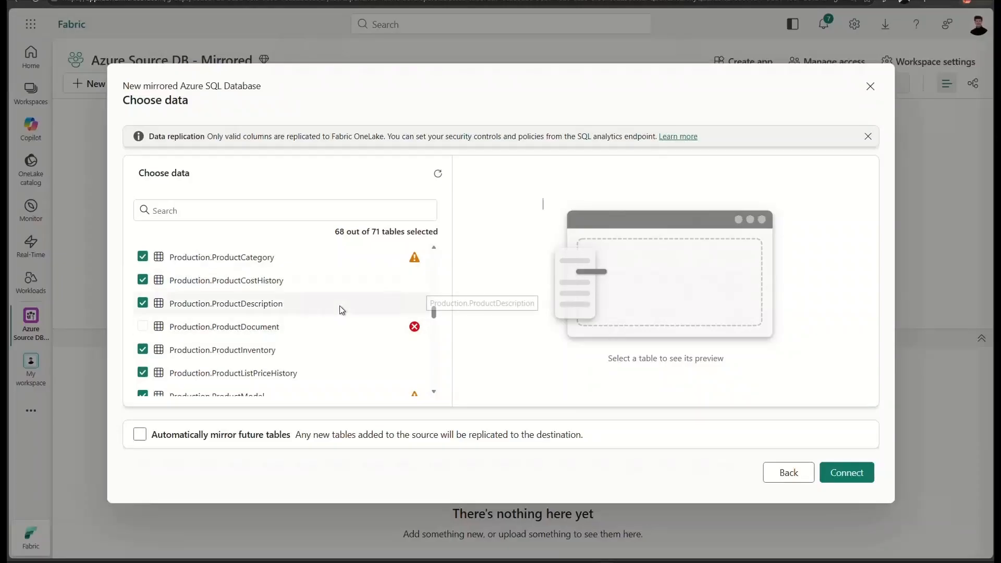
{"action": "scroll", "coordinate": [373, 326], "scroll_direction": "down", "scroll_amount": 5}
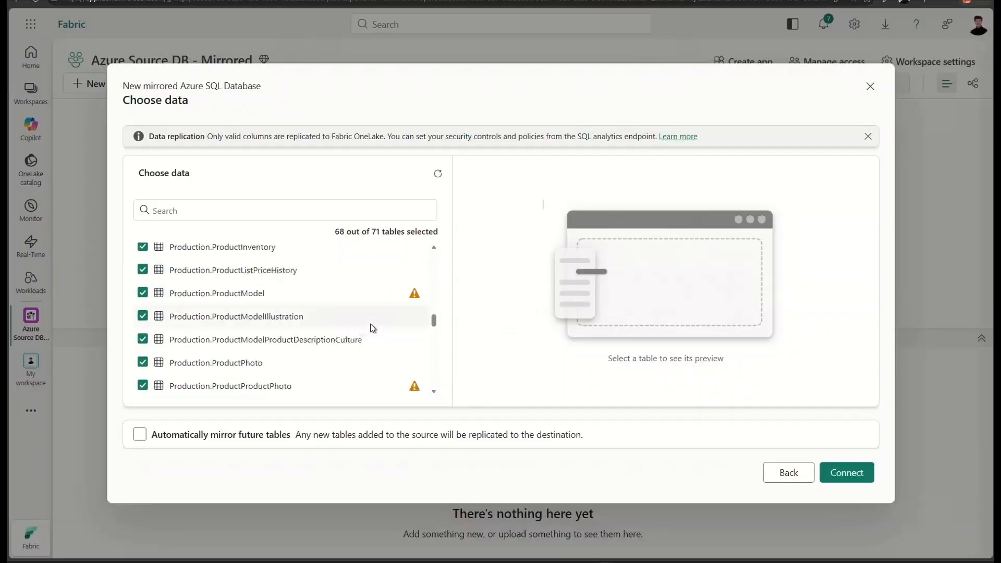
{"action": "scroll", "coordinate": [306, 331], "scroll_direction": "up", "scroll_amount": 4}
- Accept the table selection, name the destination AdventureWorks2022Mirrored and create the mirrored database
{"action": "left_click", "coordinate": [846, 472]}
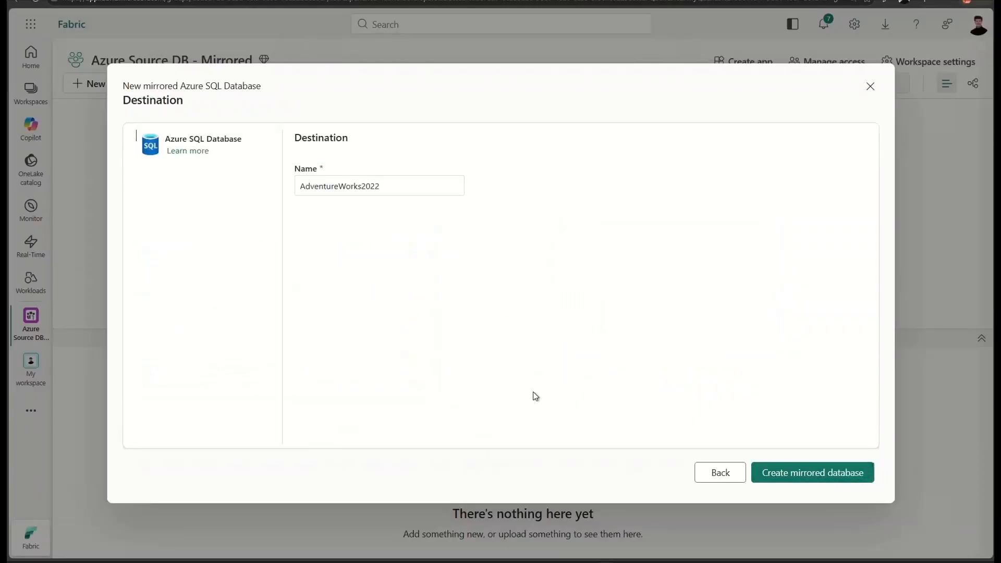
{"action": "left_click", "coordinate": [419, 186]}
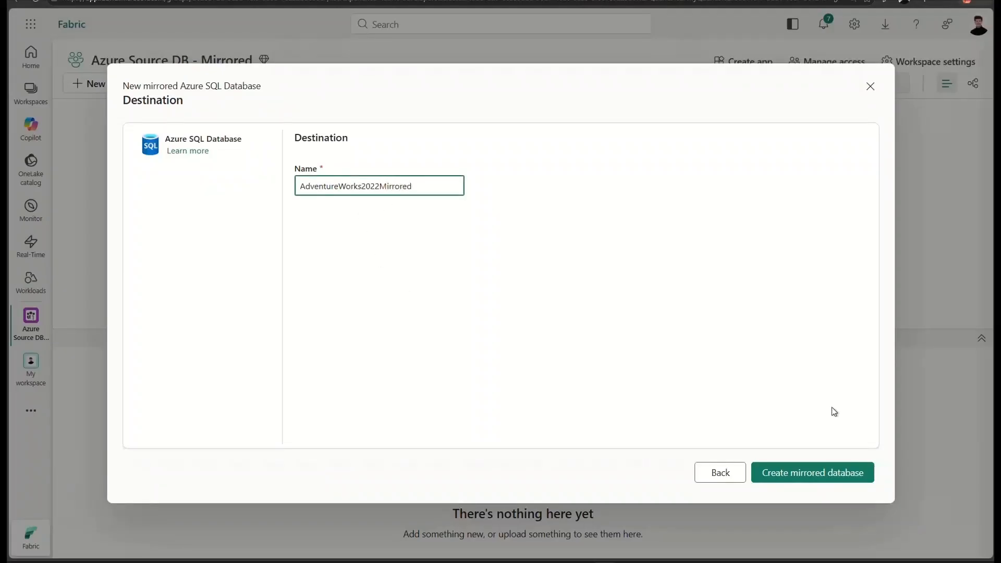
{"action": "left_click", "coordinate": [798, 478]}
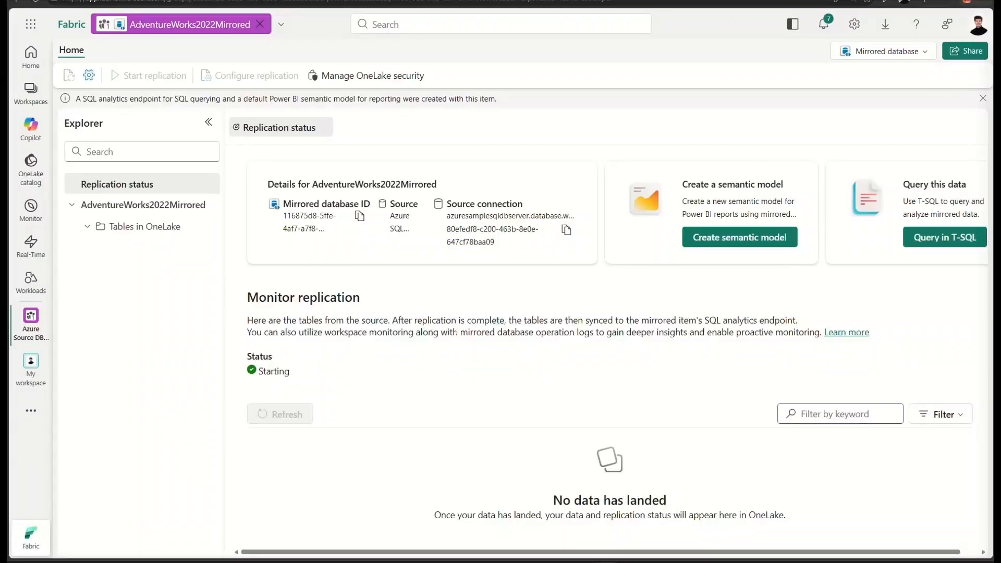
- Refresh the replication status until tables are listed, skip the guided tour and review the replicated rows per table
{"action": "left_click", "coordinate": [278, 414]}
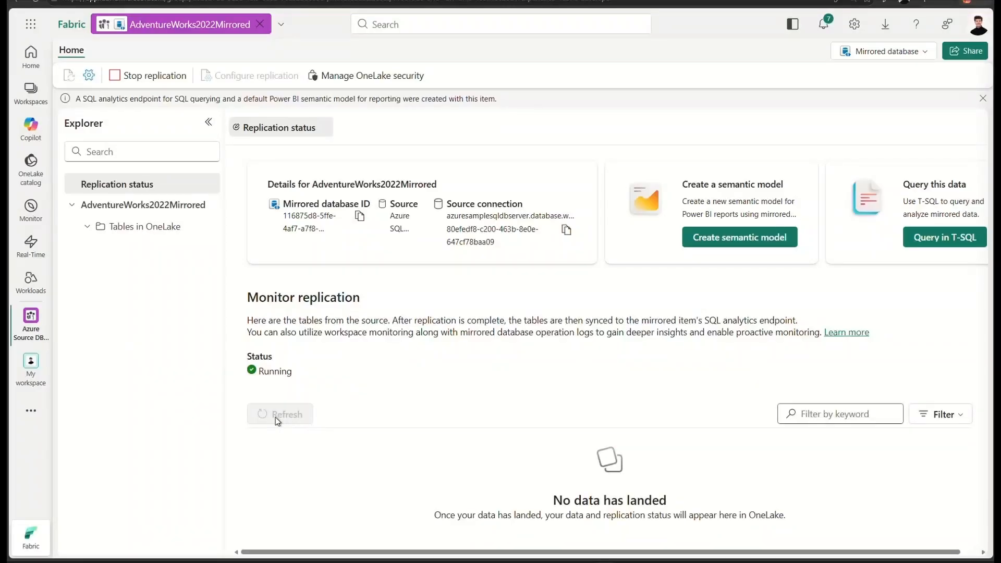
{"action": "left_click", "coordinate": [276, 417]}
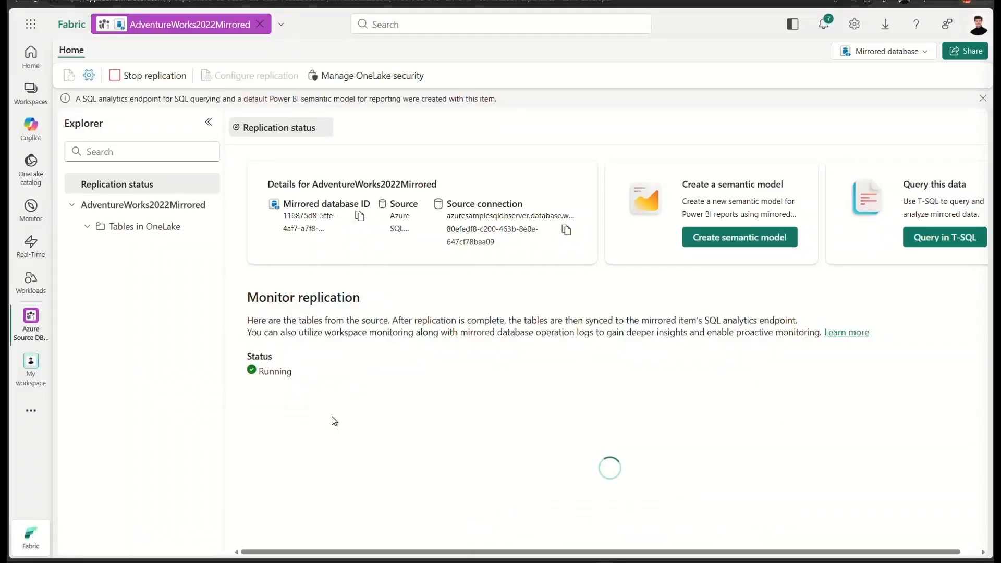
{"action": "left_click", "coordinate": [286, 415]}
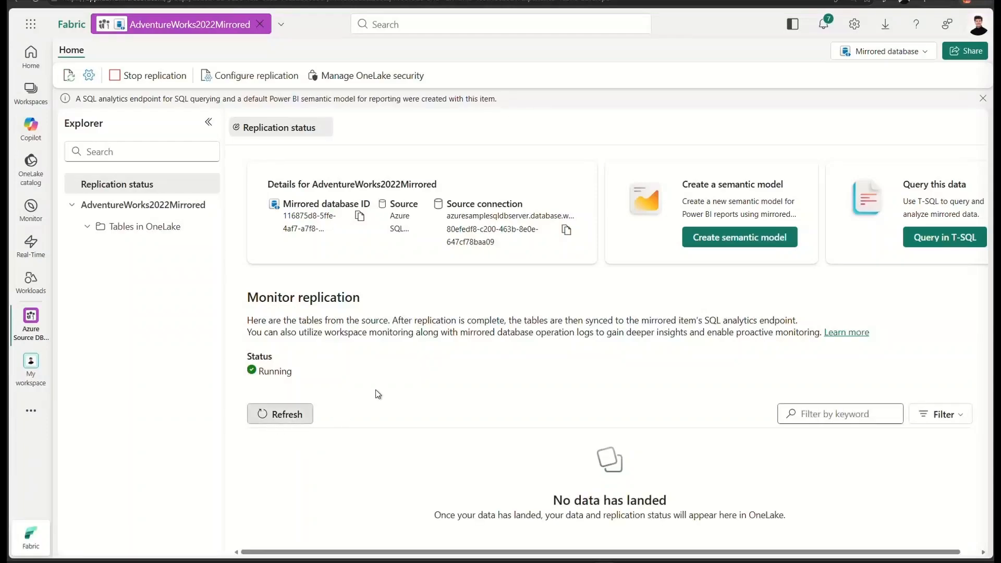
{"action": "left_click", "coordinate": [277, 416]}
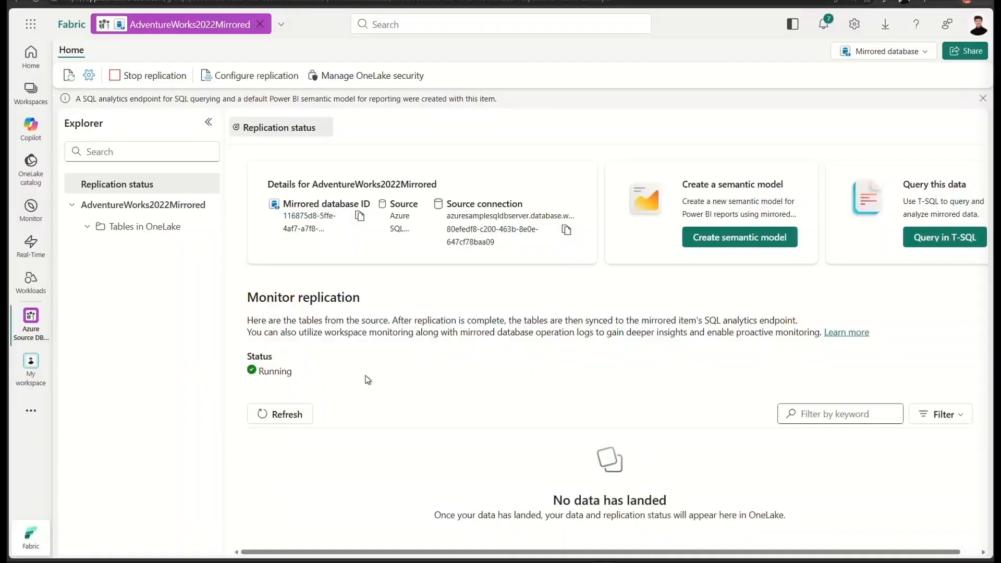
{"action": "left_click", "coordinate": [283, 420]}
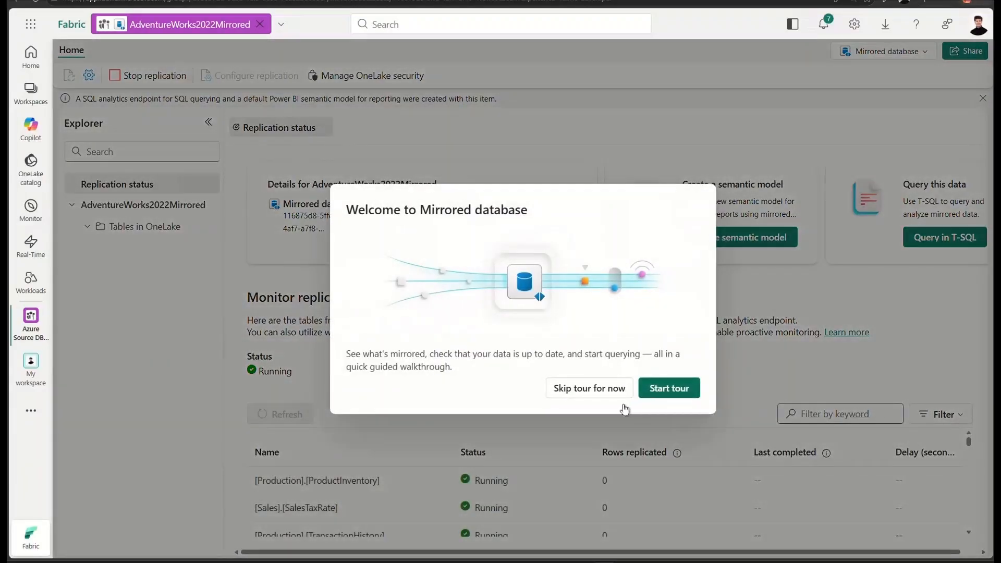
{"action": "left_click", "coordinate": [590, 389]}
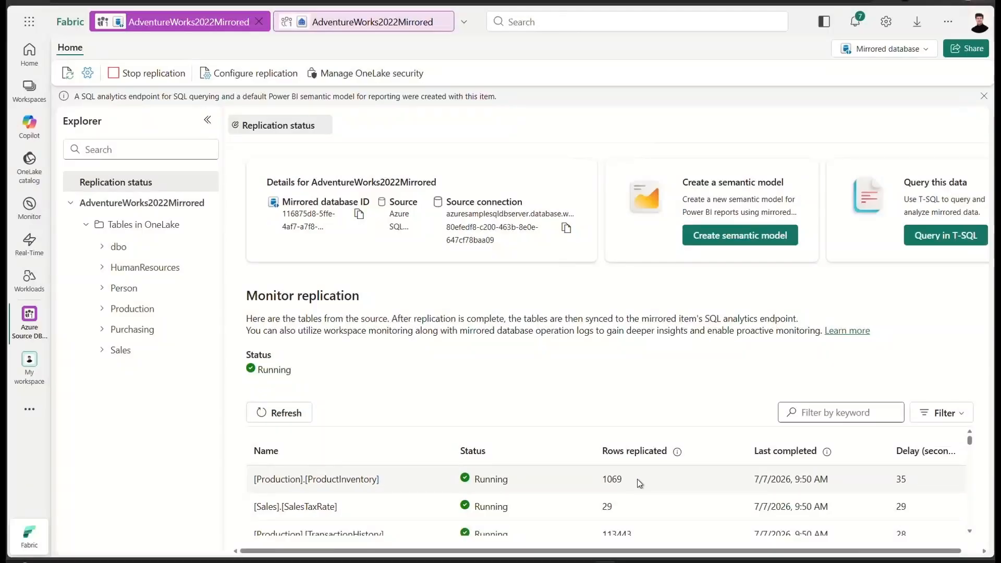
{"action": "scroll", "coordinate": [633, 501], "scroll_direction": "down", "scroll_amount": 3}
{"action": "scroll", "coordinate": [620, 500], "scroll_direction": "up", "scroll_amount": 3}
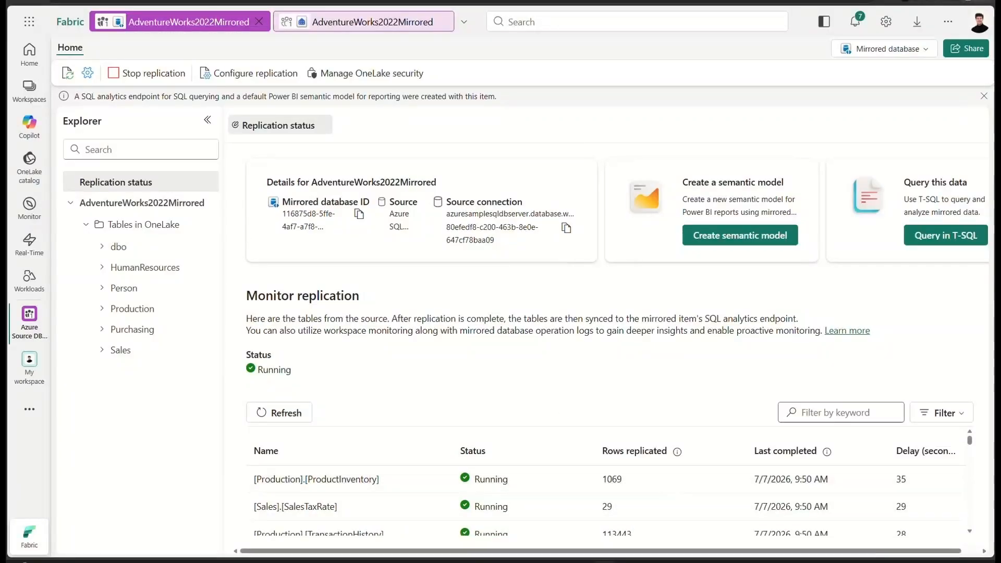
- Open the Azure Source DB - Mirrored workspace that holds the mirrored database
{"action": "left_click", "coordinate": [26, 97]}
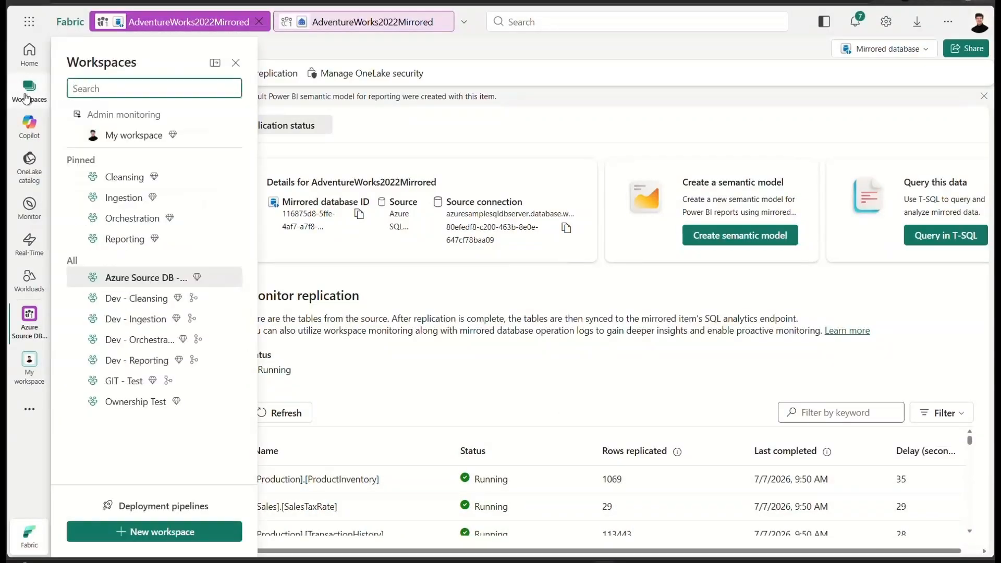
{"action": "left_click", "coordinate": [141, 278]}
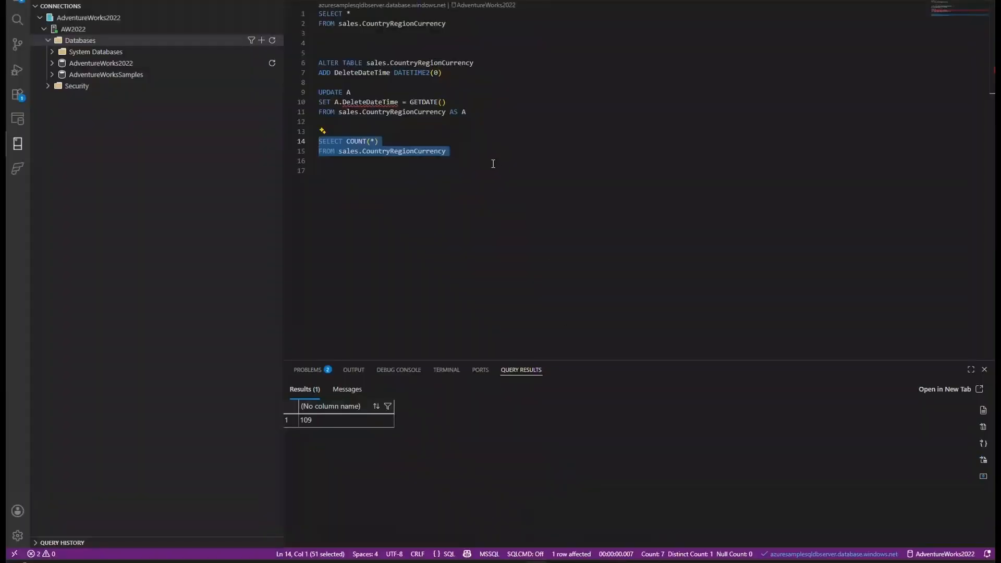
- Switch to Visual Studio Code and run the SELECT * and SELECT COUNT(*) queries on the source table sales.CountryRegionCurrency
{"action": "mouse_move", "coordinate": [452, 34]}
{"action": "left_mouse_down"}
{"action": "mouse_move", "coordinate": [446, 24]}
{"action": "mouse_move", "coordinate": [319, 14]}
{"action": "left_mouse_up"}
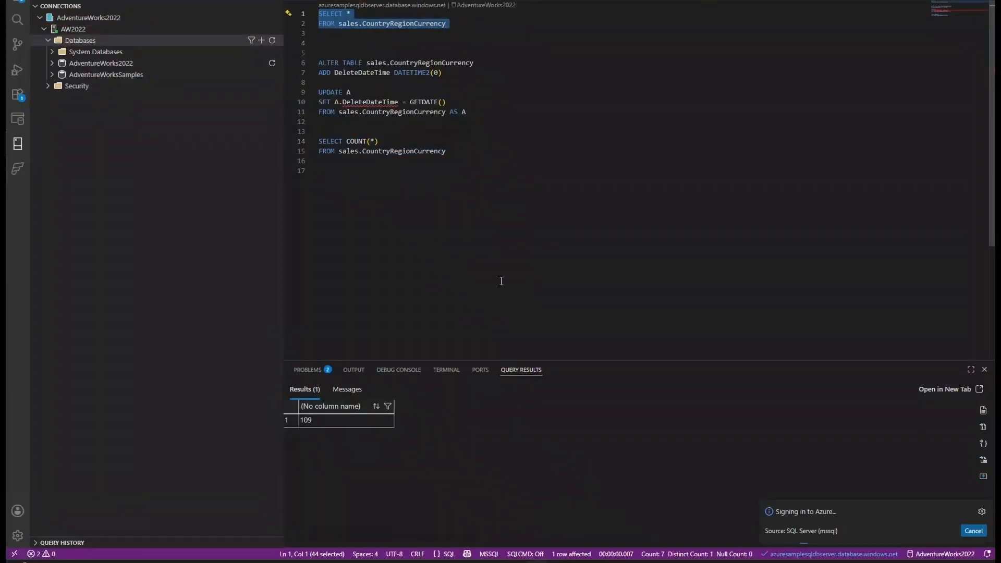
{"action": "key", "text": "ctrl+shift+e"}
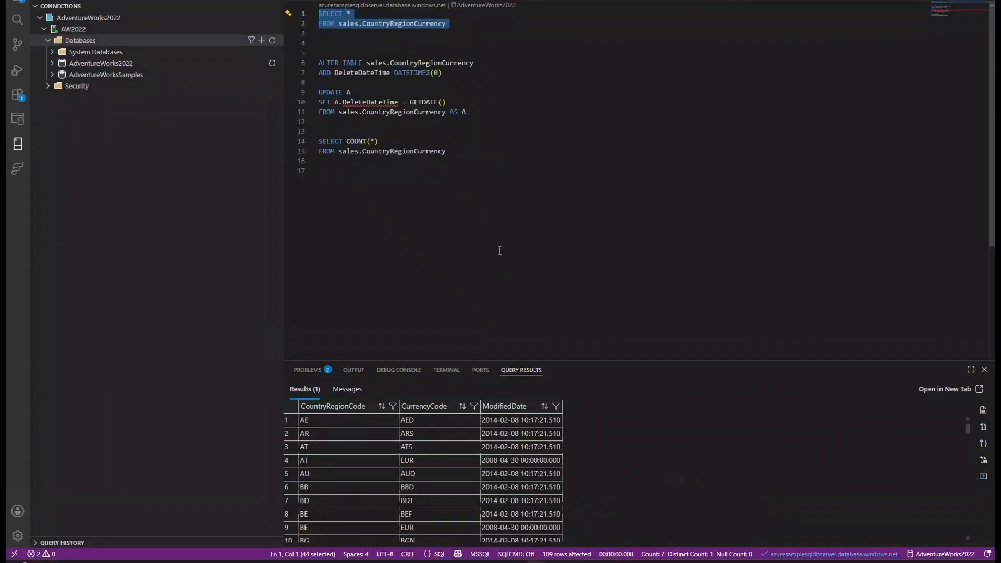
{"action": "left_click_drag", "start_coordinate": [466, 151], "coordinate": [319, 142]}
{"action": "key", "text": "ctrl+shift+e"}
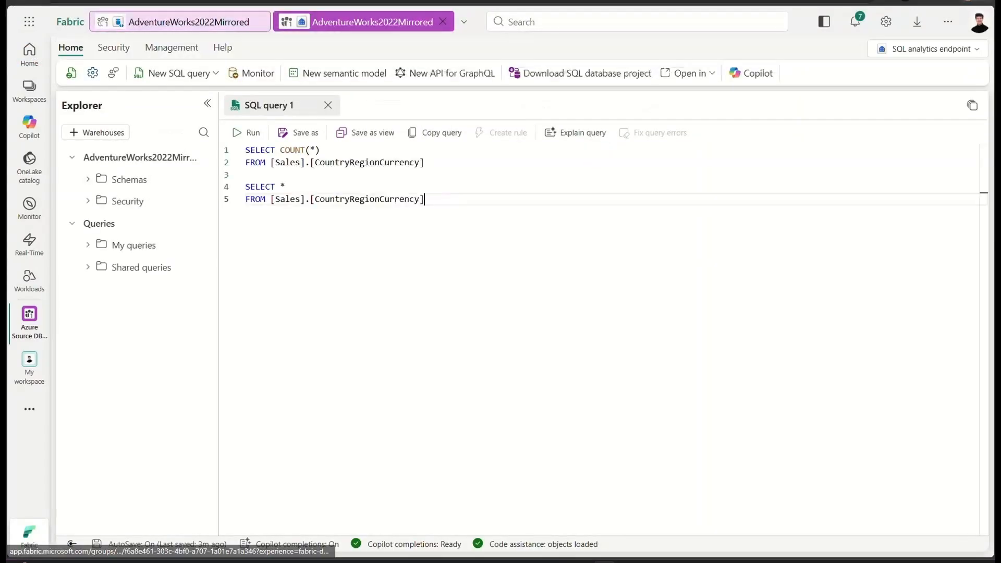
- In Fabric, open the AdventureWorks2022Mirrored SQL analytics endpoint and run the SELECT * and SELECT COUNT(*) queries on Sales.CountryRegionCurrency
{"action": "key", "text": "Up"}
{"action": "key", "text": "Down"}
{"action": "left_click_drag", "start_coordinate": [425, 198], "coordinate": [247, 174]}
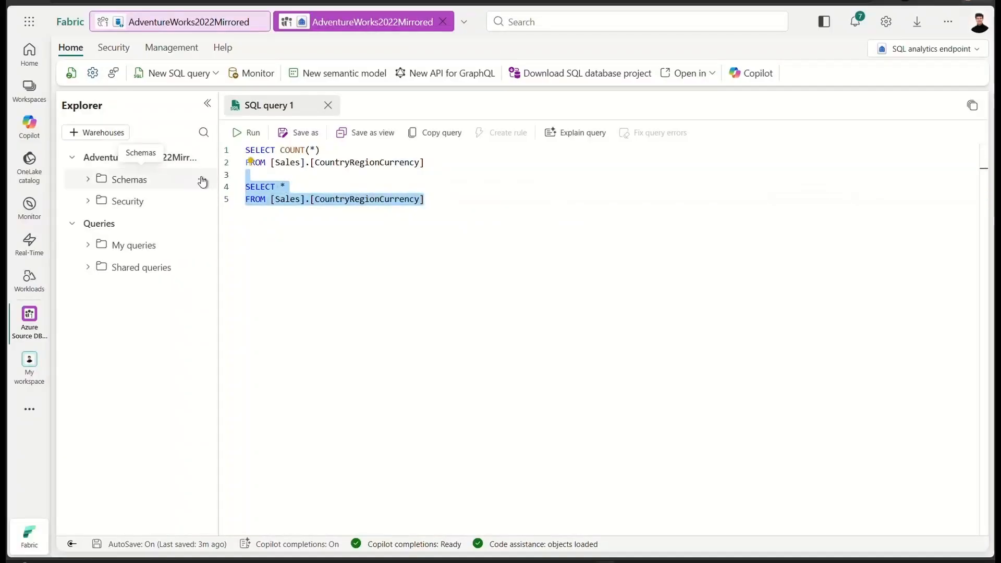
{"action": "key", "text": "ctrl+Return"}
{"action": "left_click", "coordinate": [425, 163]}
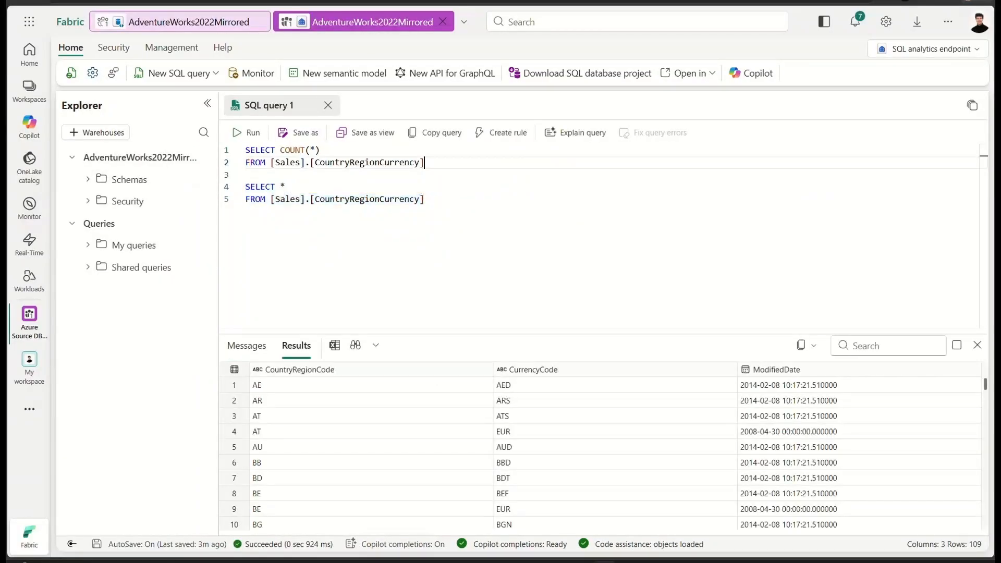
{"action": "left_click_drag", "start_coordinate": [425, 163], "coordinate": [246, 149]}
{"action": "key", "text": "ctrl+Return"}
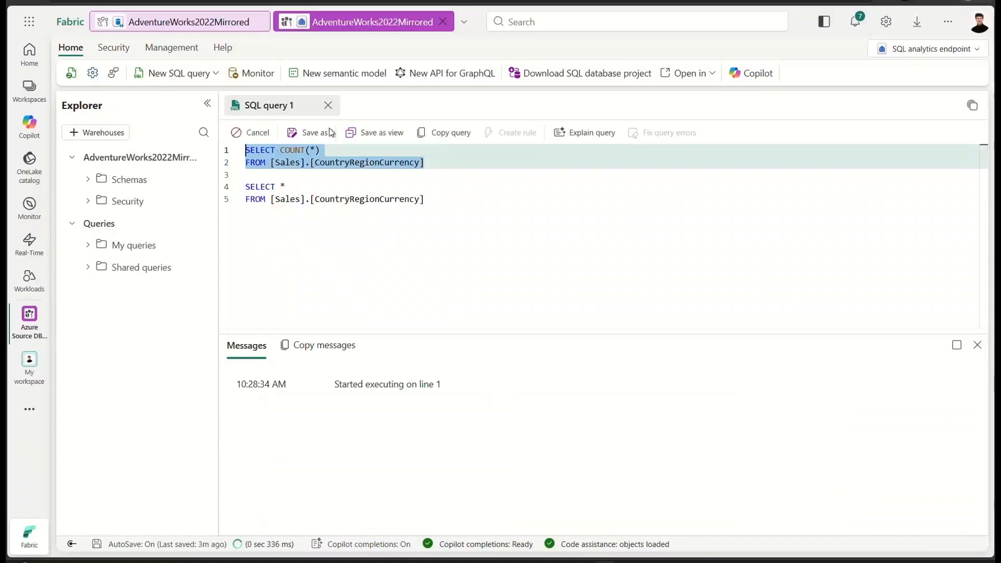
{"action": "left_click", "coordinate": [425, 200]}
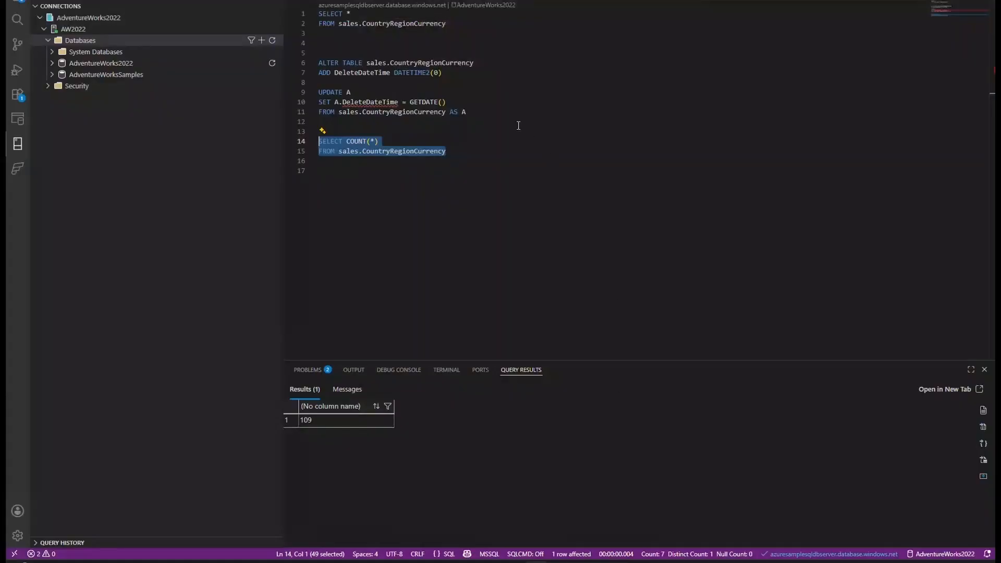
- Back in Visual Studio Code, run the ALTER TABLE statement adding a DeleteDateTime DATETIME2(0) column to sales.CountryRegionCurrency
{"action": "left_click", "coordinate": [475, 74]}
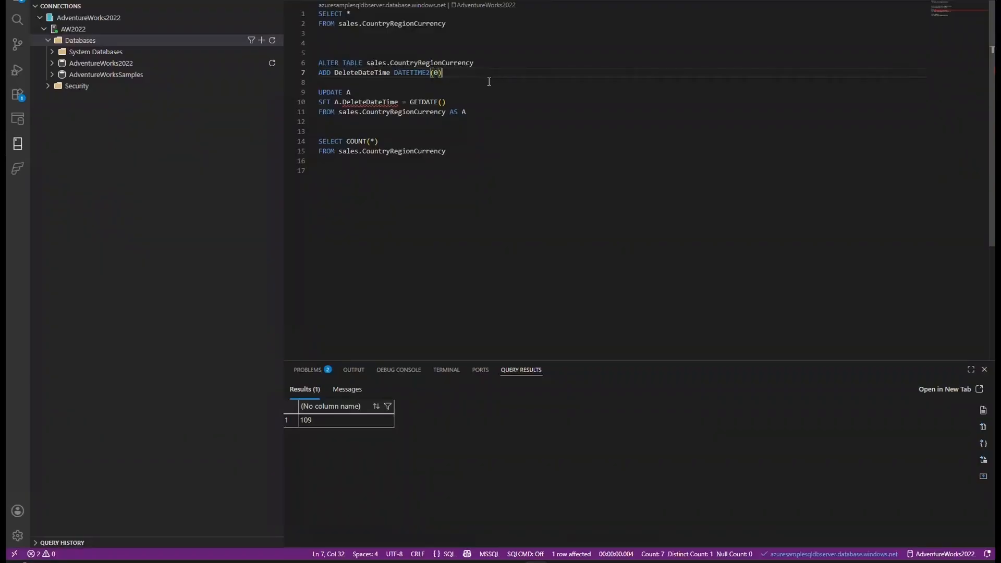
{"action": "key", "text": "shift+Up"}
{"action": "key", "text": "shift+Home"}
{"action": "key", "text": "ctrl+shift+e"}
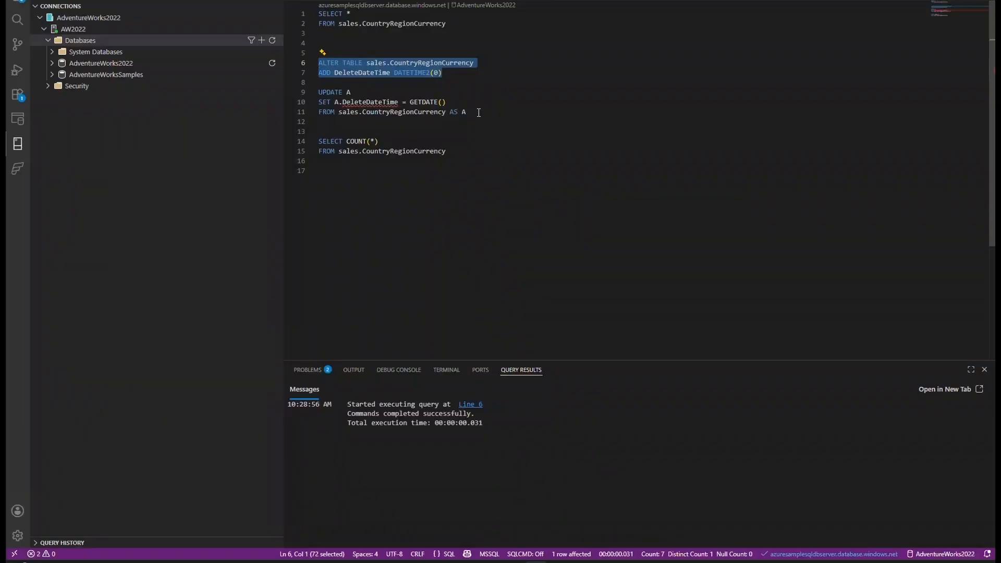
- Run the UPDATE statement that sets DeleteDateTime to GETDATE() for all rows of sales.CountryRegionCurrency
{"action": "left_click", "coordinate": [479, 112]}
{"action": "left_click", "coordinate": [305, 92], "text": "shift"}
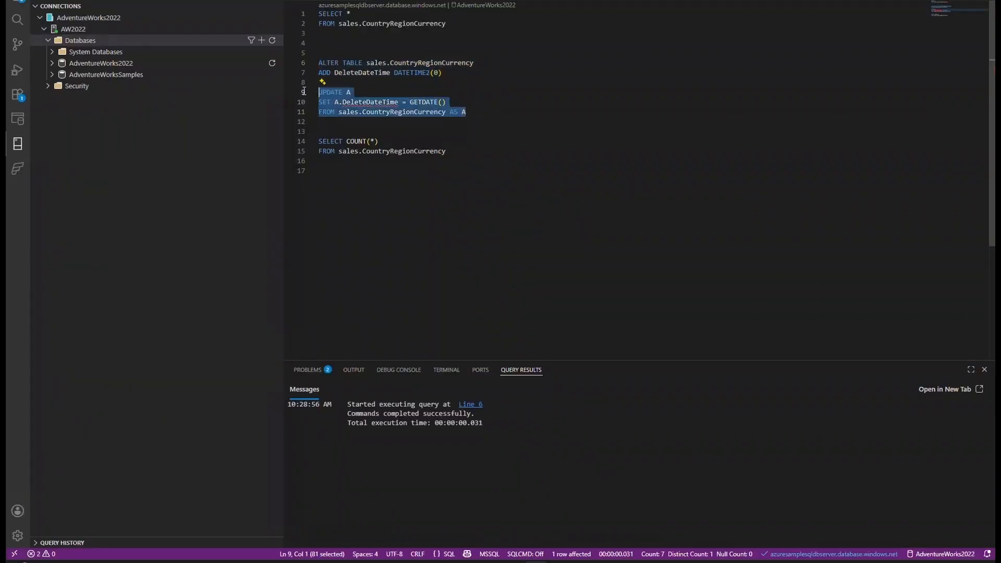
{"action": "key", "text": "ctrl+shift+e"}
- Rerun the count and SELECT * queries on the source sales.CountryRegionCurrency table and review its DeleteDateTime values
{"action": "left_click", "coordinate": [492, 156]}
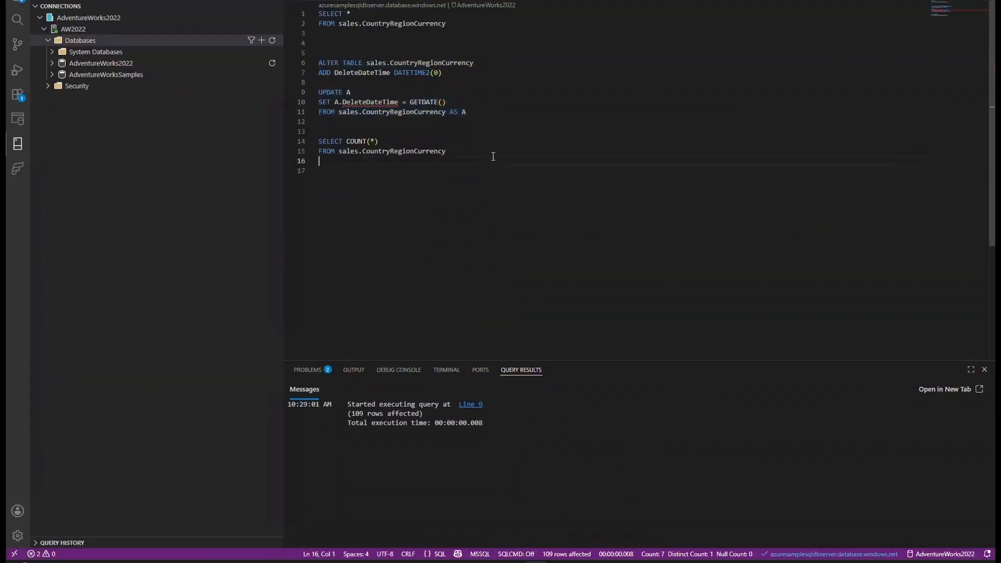
{"action": "key", "text": "shift+Up"}
{"action": "key", "text": "shift+Up"}
{"action": "key", "text": "shift+End"}
{"action": "left_click_drag", "start_coordinate": [299, 140], "coordinate": [299, 141]}
{"action": "key", "text": "ctrl+shift+e"}
{"action": "left_click_drag", "start_coordinate": [447, 62], "coordinate": [319, 14]}
{"action": "key", "text": "ctrl+shift+e"}
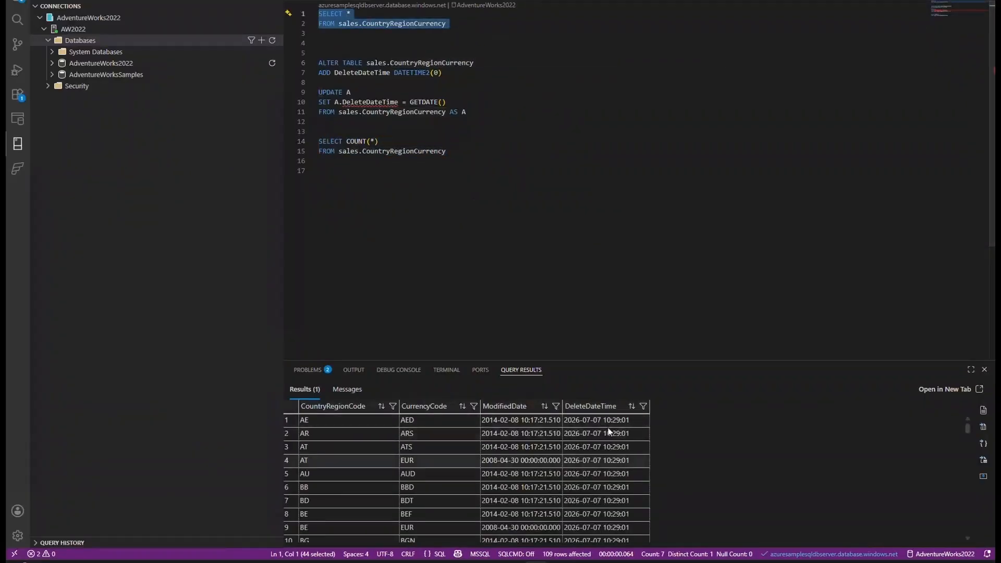
{"action": "left_click_drag", "start_coordinate": [603, 423], "coordinate": [609, 529]}
{"action": "scroll", "coordinate": [607, 485], "scroll_direction": "down", "scroll_amount": 4}
{"action": "scroll", "coordinate": [605, 483], "scroll_direction": "up", "scroll_amount": 4}
{"action": "left_click", "coordinate": [581, 257]}
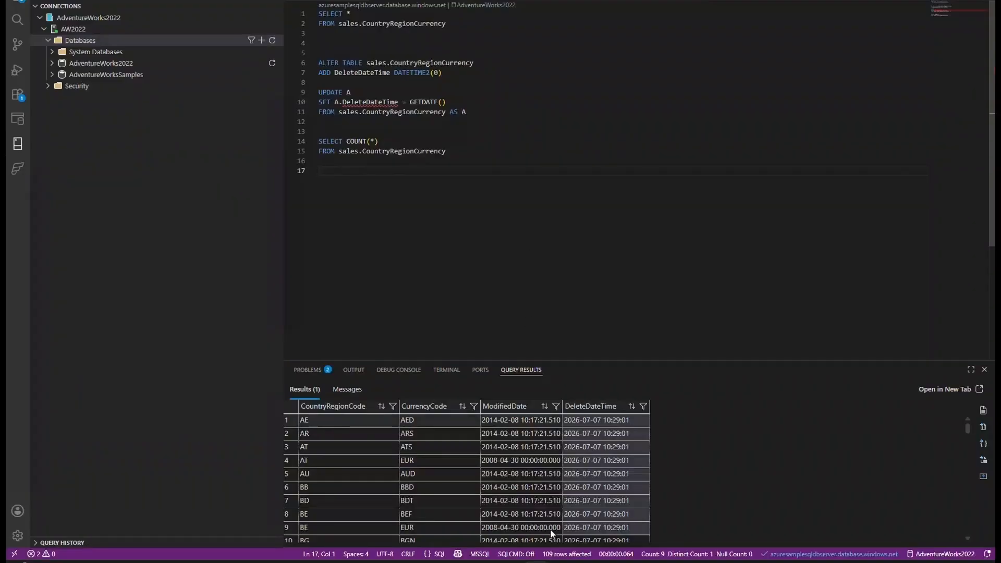
- Switch to Fabric and rerun SELECT * on the mirrored Sales.CountryRegionCurrency table to check for the DeleteDateTime column
{"action": "mouse_move", "coordinate": [604, 562]}
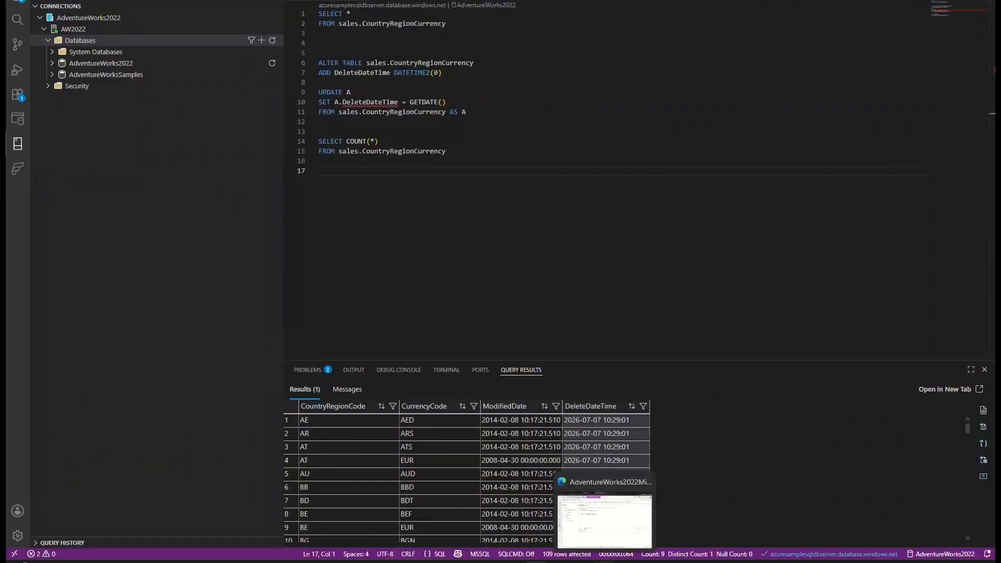
{"action": "left_click", "coordinate": [604, 521]}
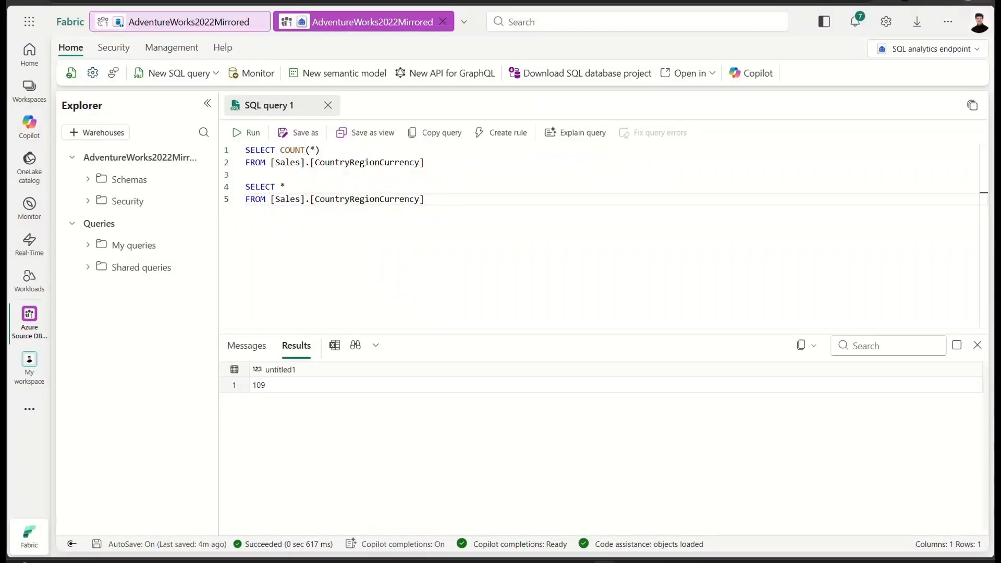
{"action": "key", "text": "shift+Up"}
{"action": "key", "text": "shift+Home"}
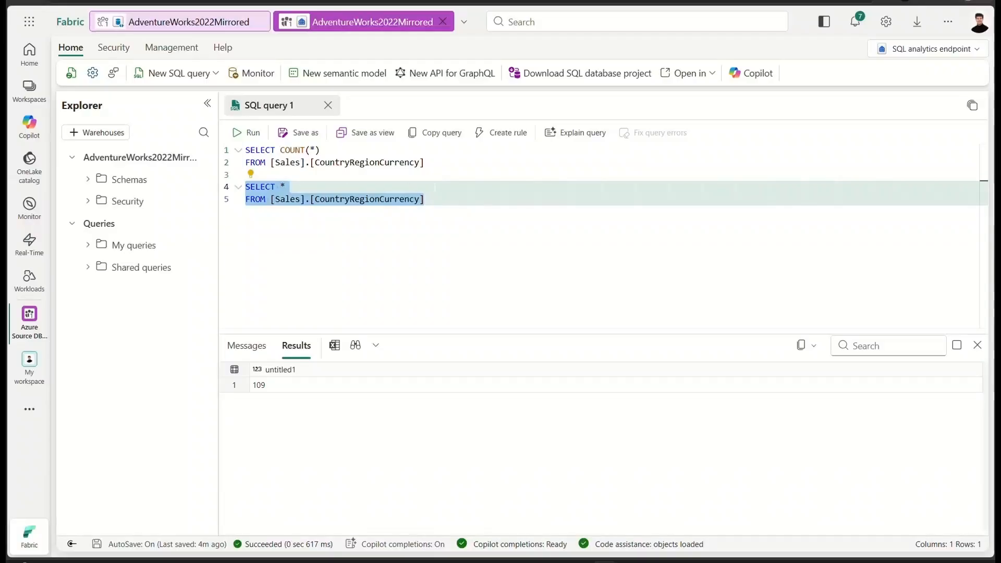
{"action": "key", "text": "Right"}
{"action": "key", "text": "shift+Up"}
{"action": "key", "text": "shift+Home"}
{"action": "key", "text": "ctrl+Return"}
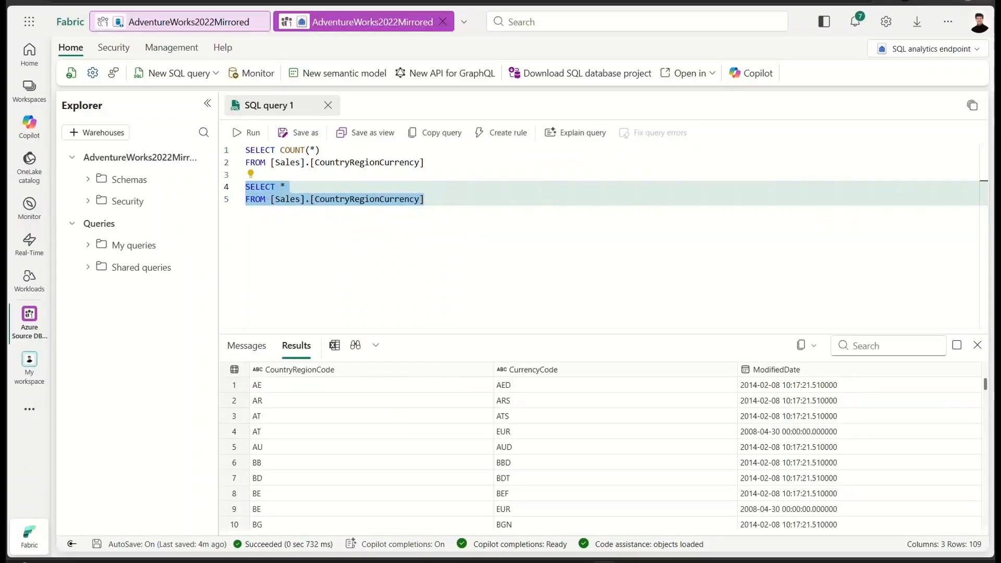
{"action": "left_click", "coordinate": [445, 202]}
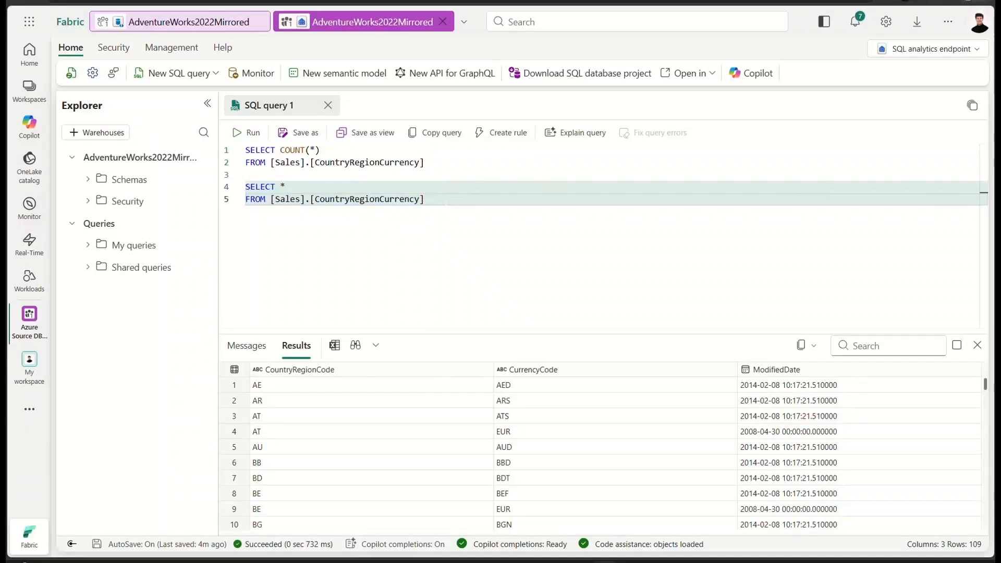
{"action": "mouse_move", "coordinate": [426, 200]}
{"action": "left_mouse_down"}
{"action": "mouse_move", "coordinate": [250, 187]}
{"action": "mouse_move", "coordinate": [426, 201]}
{"action": "left_mouse_up"}
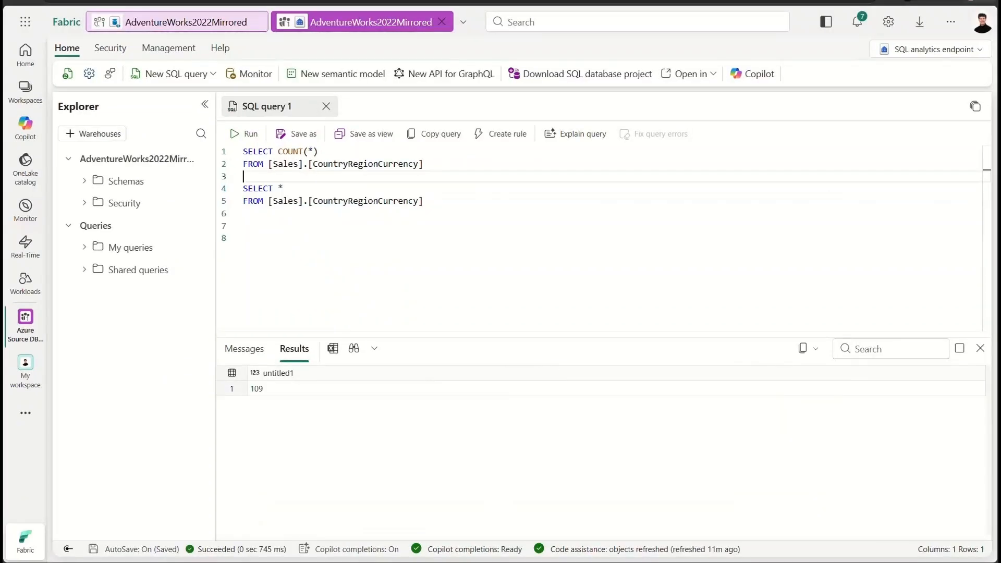
- Run the mirrored Sales.CountryRegionCurrency SELECT * query again and compare the DeleteDateTime values with the source table
{"action": "left_click_drag", "start_coordinate": [422, 201], "coordinate": [243, 188]}
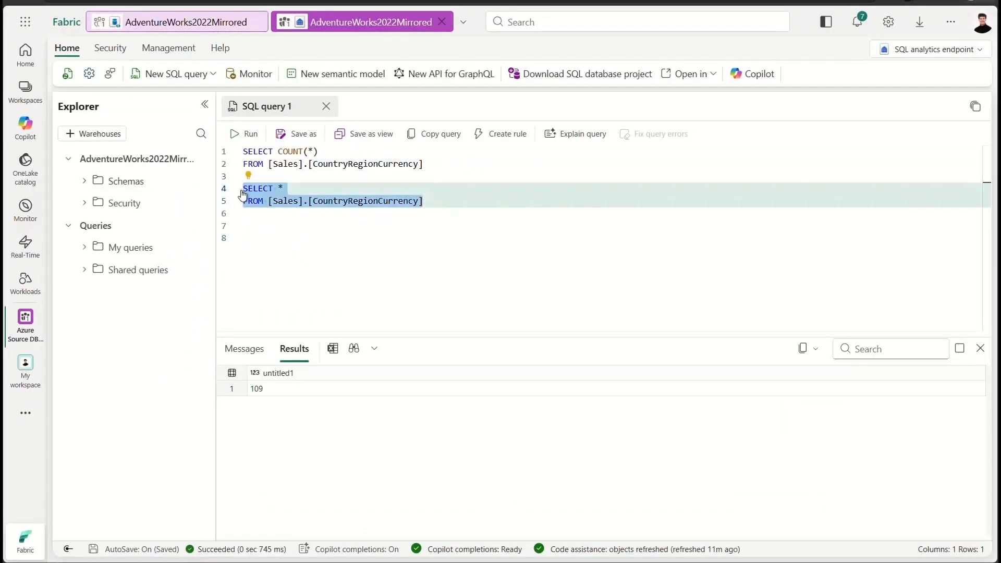
{"action": "key", "text": "ctrl+Return"}
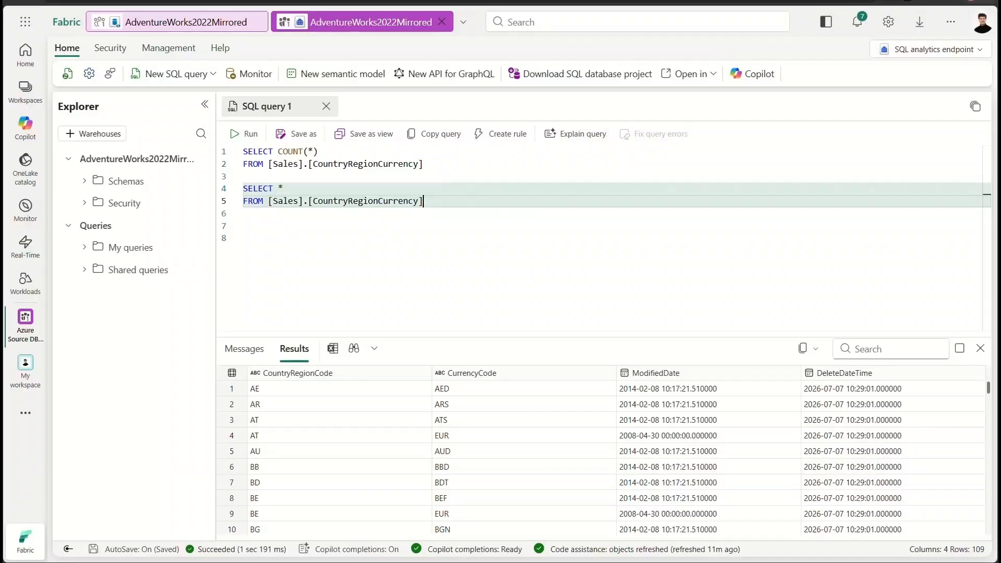
{"action": "left_click", "coordinate": [558, 290]}
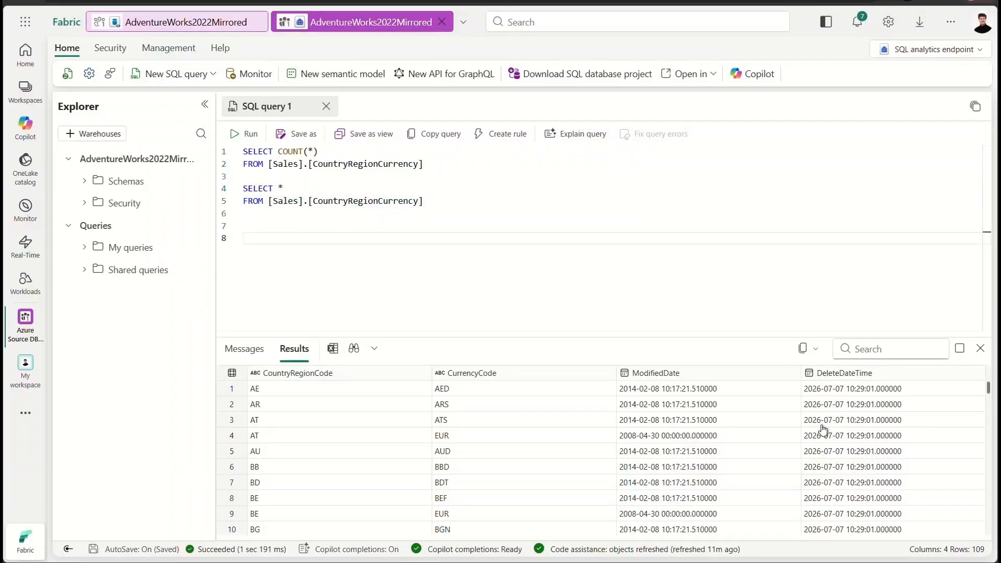
{"action": "scroll", "coordinate": [856, 401], "scroll_direction": "down", "scroll_amount": 1}
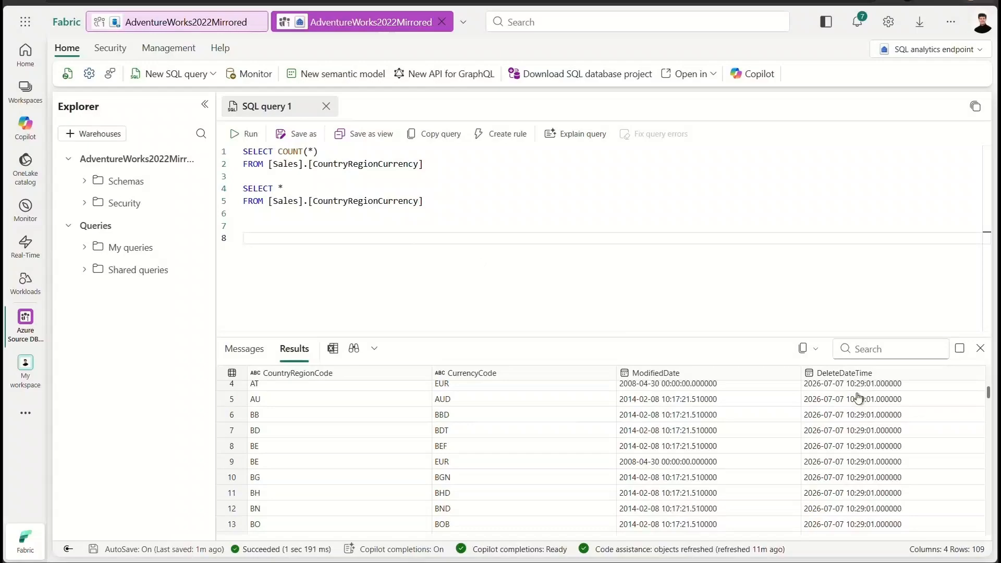
{"action": "scroll", "coordinate": [863, 425], "scroll_direction": "up", "scroll_amount": 1}
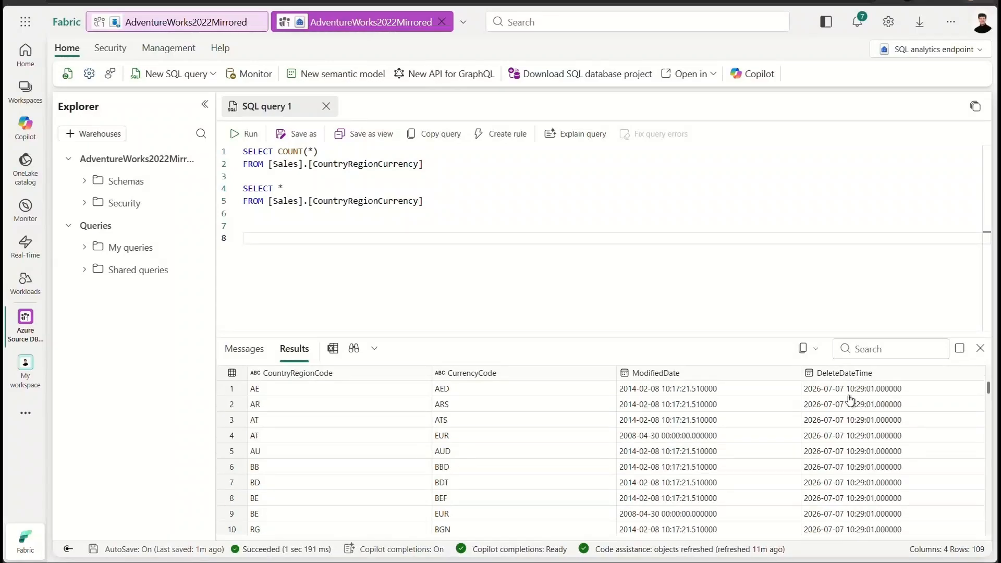